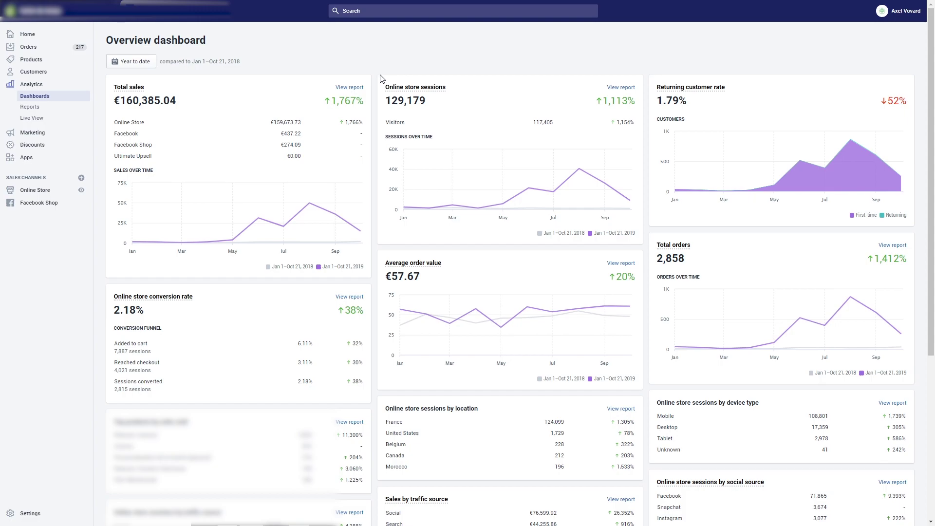
# Examine the store's sales, sessions, orders and traffic figures on the Shopify overview dashboard.
pyautogui.moveTo(287, 224)
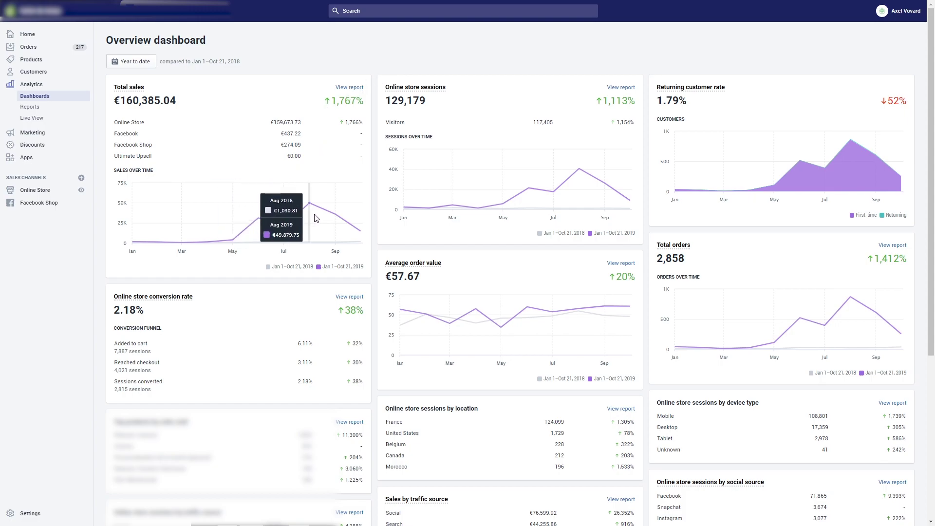
pyautogui.moveTo(329, 220)
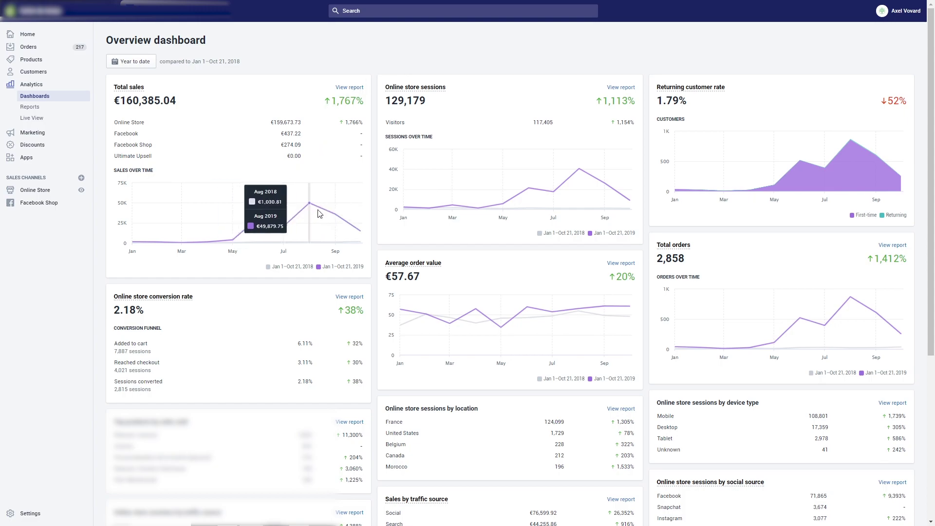
pyautogui.scroll(-5, 518, 164)
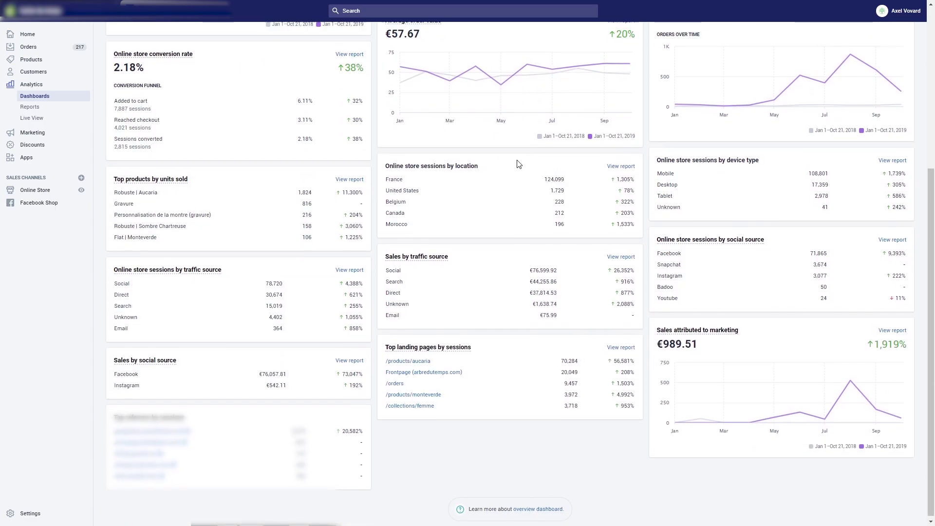
pyautogui.scroll(5, 518, 160)
pyautogui.click(146, 62)
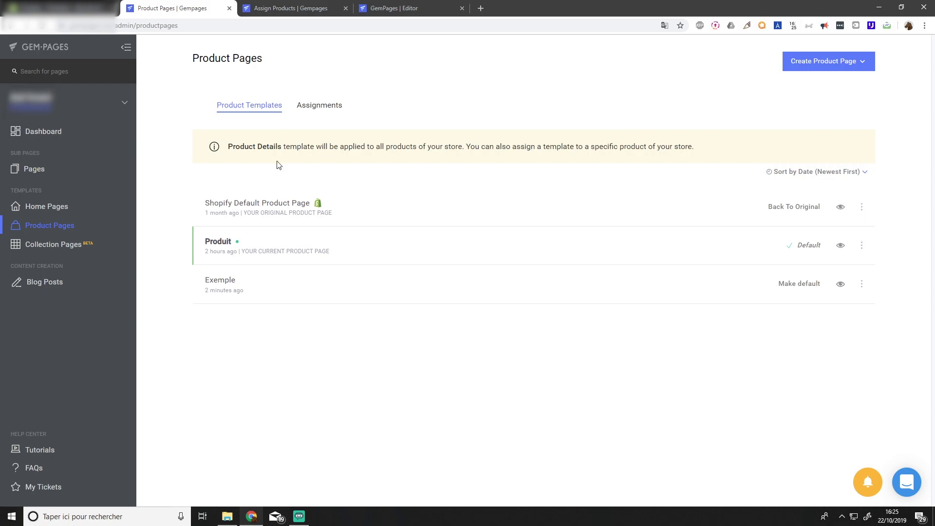
pyautogui.click(831, 61)
pyautogui.click(767, 156)
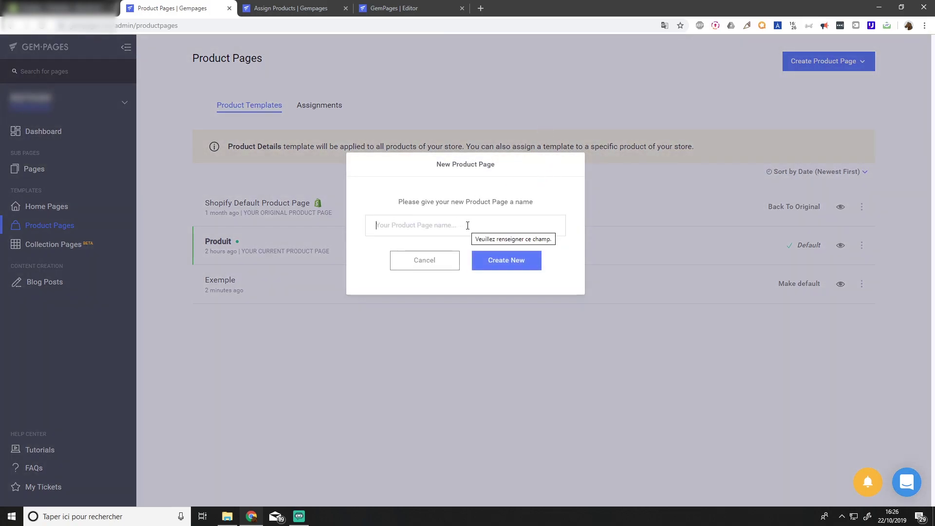
pyautogui.click(414, 259)
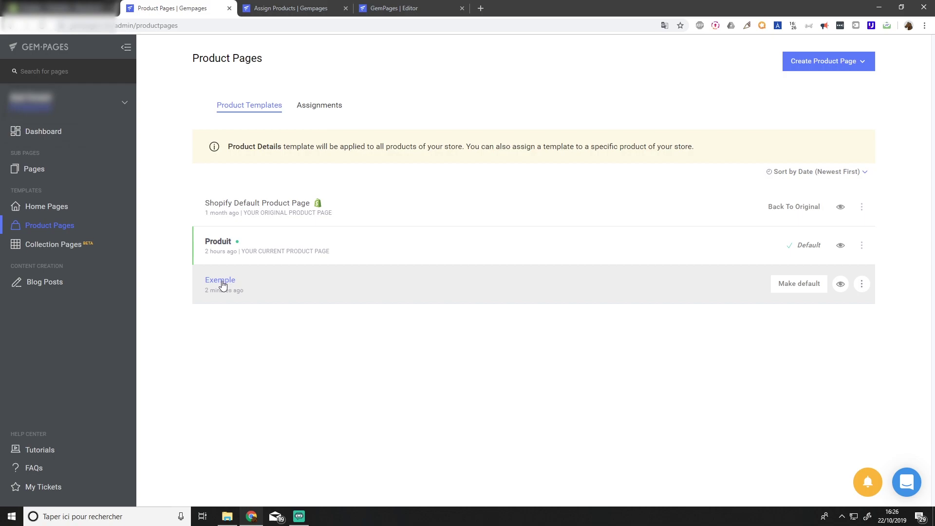
# Open the Exemple product template for editing, and view the earring product's description and images in the Shopify admin.
pyautogui.click(221, 281)
pyautogui.hotkey('ctrl', '1')
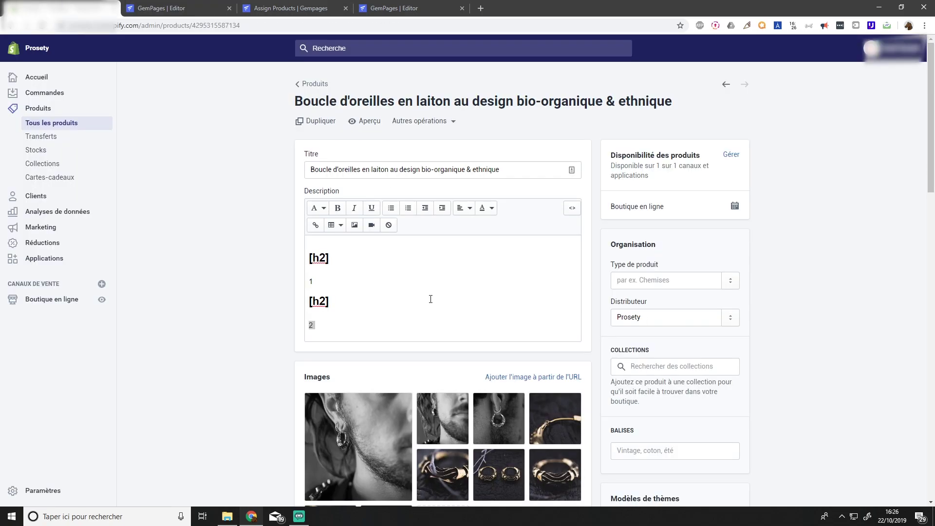
pyautogui.scroll(-3, 449, 288)
pyautogui.scroll(3, 204, 237)
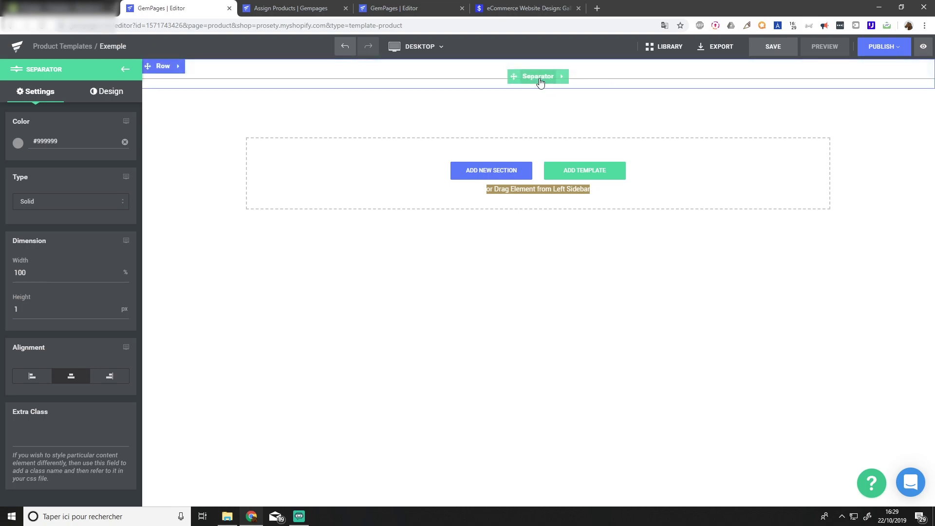
# Pick a color for the separator line at the start of the page and leave its settings.
pyautogui.click(19, 143)
pyautogui.click(6, 181)
pyautogui.click(299, 288)
pyautogui.click(125, 69)
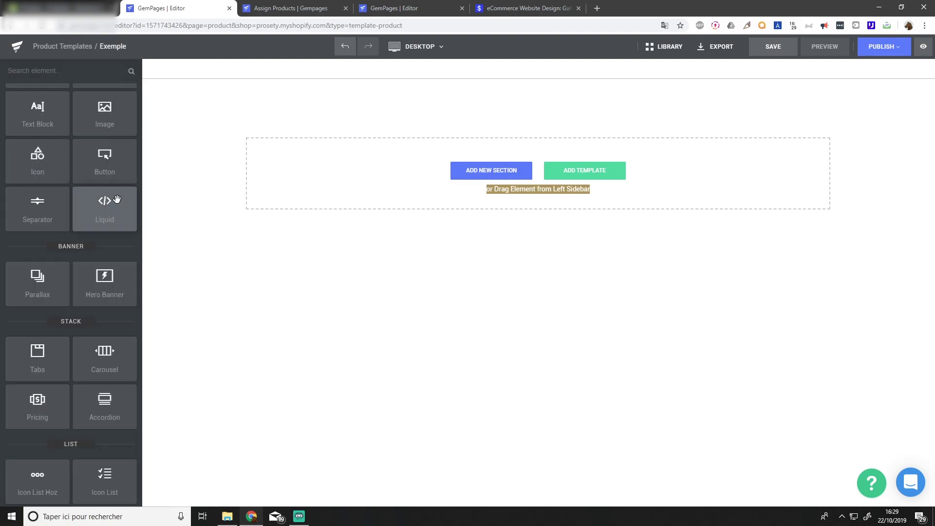
# Add a text block under the separator reading "OFFRE EXCLUSIVE : BÉNÉFICIEZ D'UNE REMISE DE 25% À L'ACHAT D'UN SECOND BIJOU.".
pyautogui.scroll(2, 47, 182)
pyautogui.moveTo(48, 183); pyautogui.dragTo(541, 82)
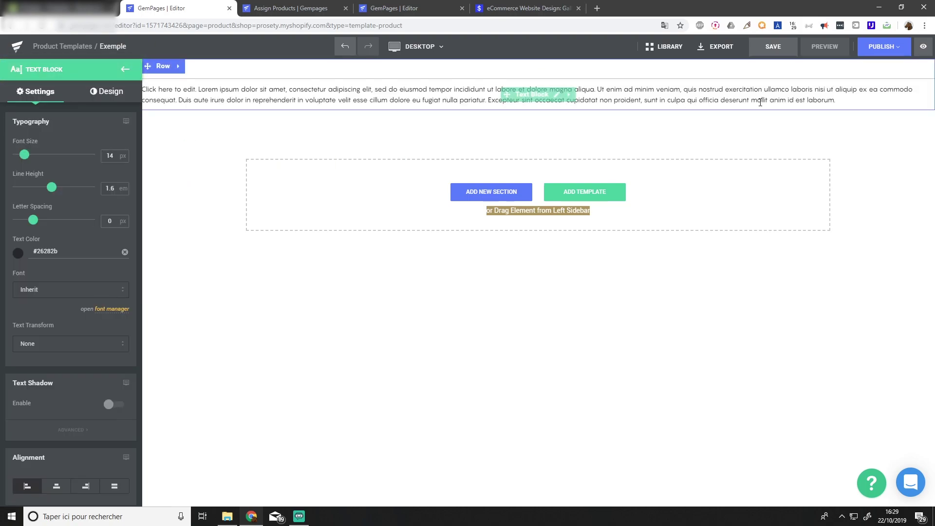
pyautogui.click(831, 100)
pyautogui.moveTo(835, 100); pyautogui.dragTo(66, 51)
pyautogui.write("OFFRE EXCLUSIVE : BÉNÉFICIEZ D'UNE REMISE DE 25% À L'ACHAT D'UN SECOND BIJOU")
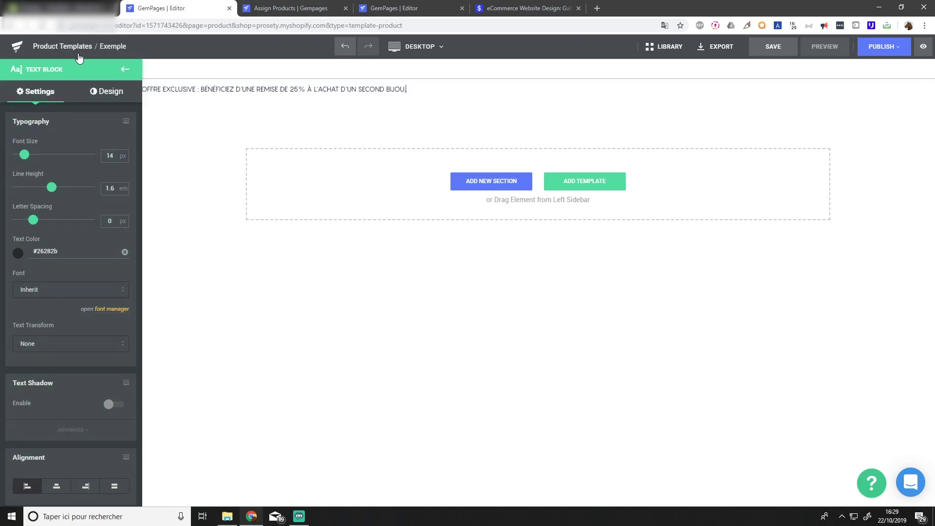
# Center the offer text block and make its opening words "OFFRE EXCLUSIVE :" bold.
pyautogui.scroll(-2, 97, 353)
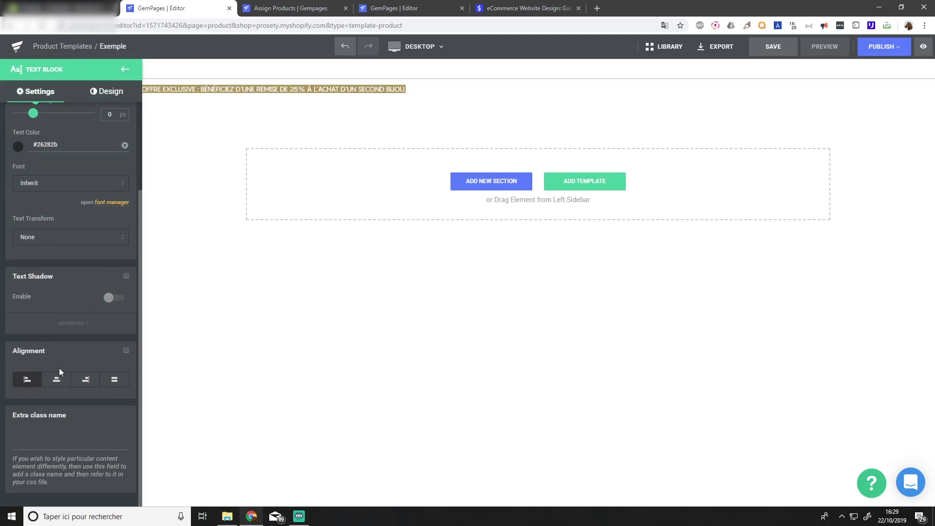
pyautogui.click(56, 380)
pyautogui.click(428, 90)
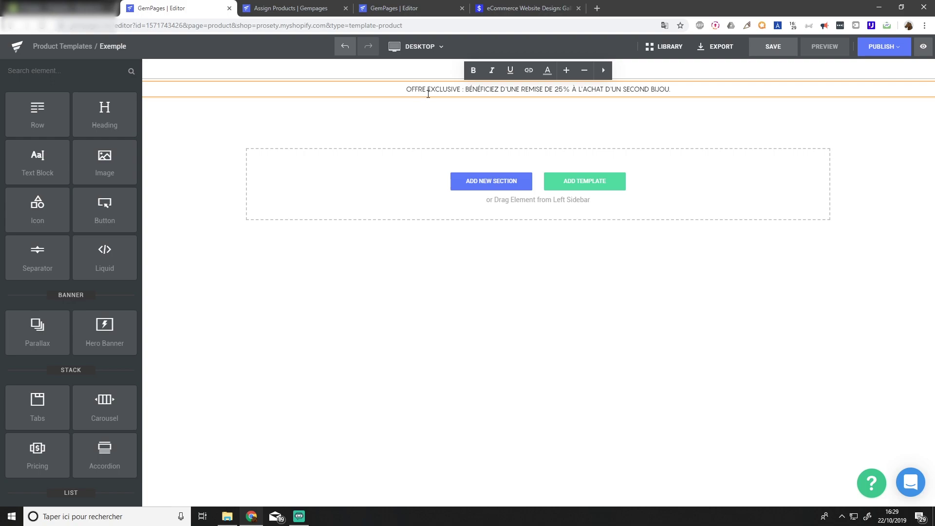
pyautogui.tripleClick(479, 96)
pyautogui.moveTo(464, 90); pyautogui.dragTo(401, 90)
pyautogui.click(473, 70)
pyautogui.click(530, 138)
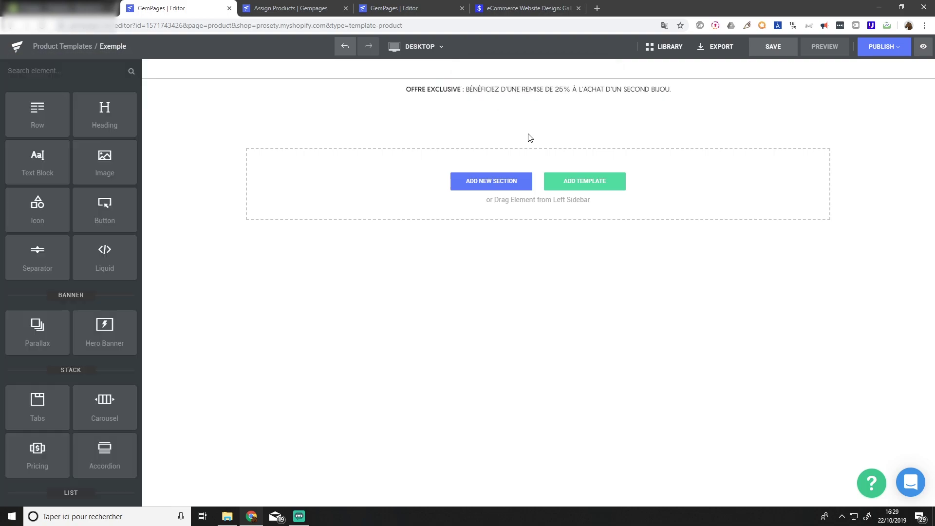
pyautogui.click(530, 137)
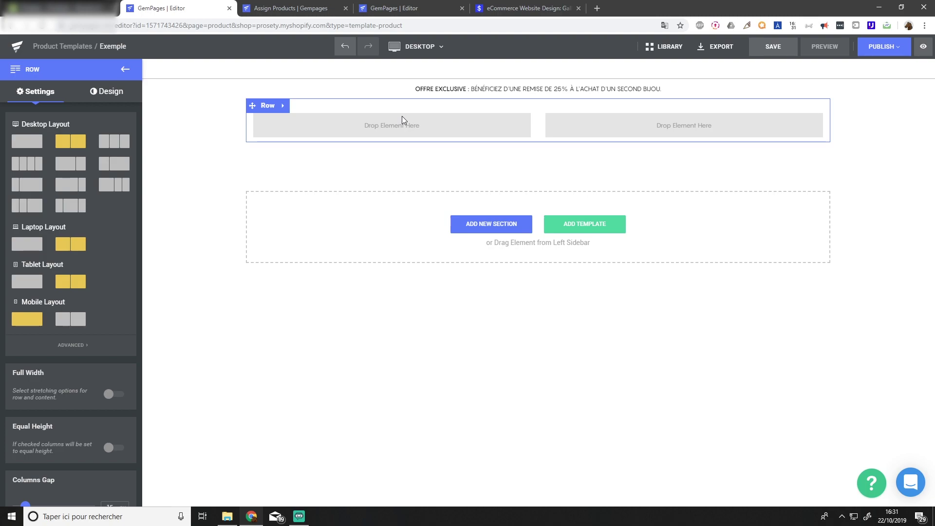
# Insert a Product element between the offer text and the two-column row.
pyautogui.click(125, 70)
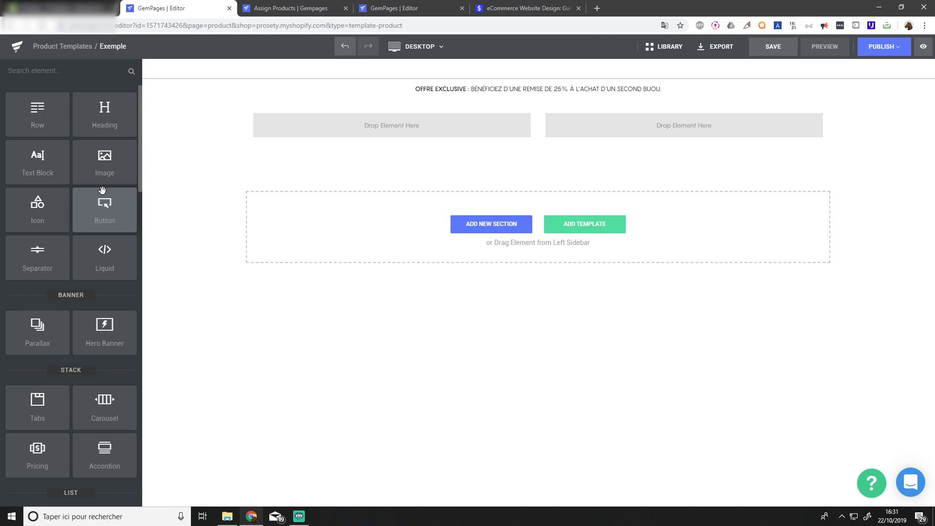
pyautogui.scroll(-15, 98, 175)
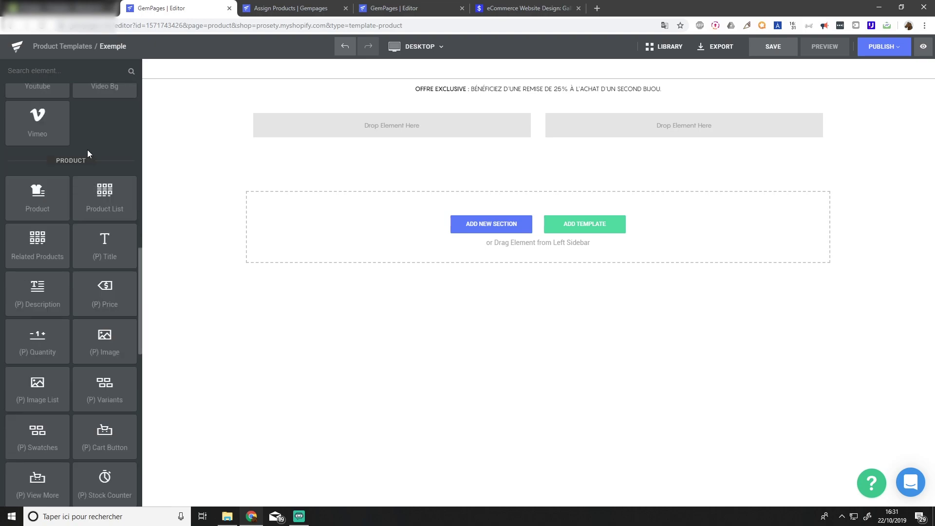
pyautogui.moveTo(24, 193)
pyautogui.mouseDown()
pyautogui.moveTo(365, 123)
pyautogui.moveTo(535, 100)
pyautogui.mouseUp()
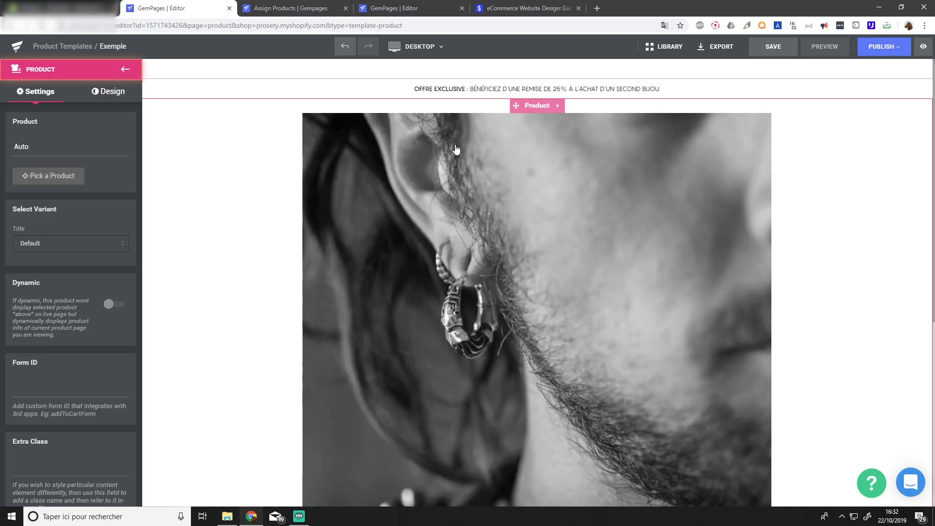
# Delete the Product element's default image, title, price and cart button, and move the two-column row into it.
pyautogui.scroll(-6, 511, 185)
pyautogui.rightClick(407, 137)
pyautogui.click(456, 232)
pyautogui.rightClick(465, 120)
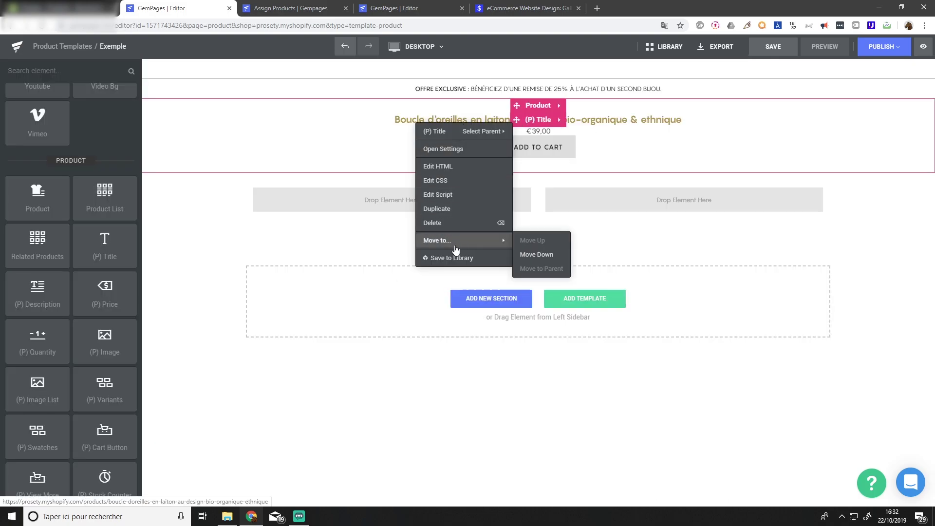
pyautogui.click(455, 252)
pyautogui.rightClick(547, 127)
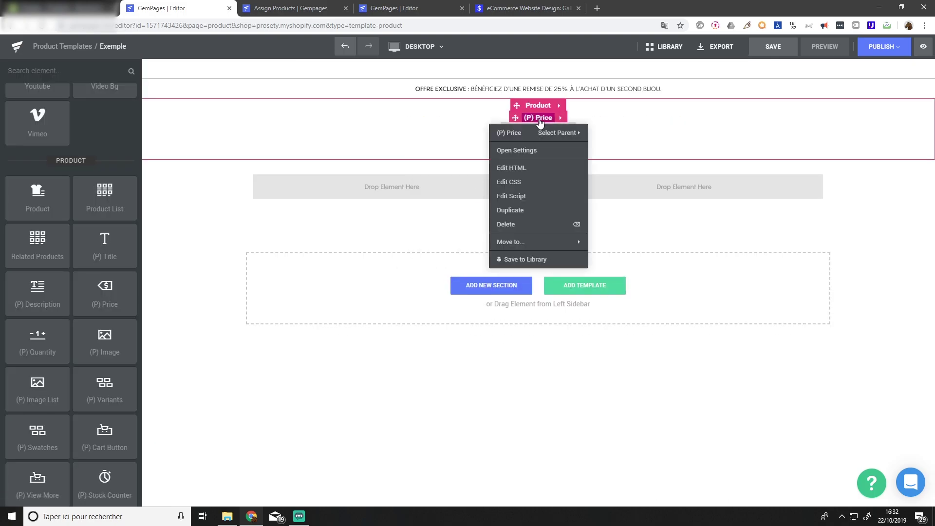
pyautogui.click(536, 225)
pyautogui.rightClick(541, 131)
pyautogui.click(532, 236)
pyautogui.click(538, 106)
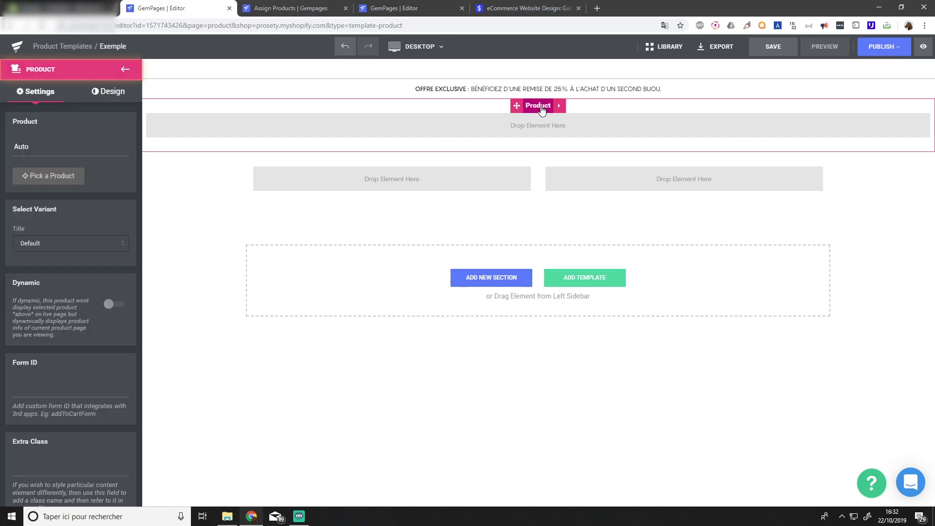
pyautogui.press('Delete')
# Add a (P) Image element to the row's first column and set its width to 100%.
pyautogui.scroll(3, 37, 294)
pyautogui.scroll(-15, 55, 261)
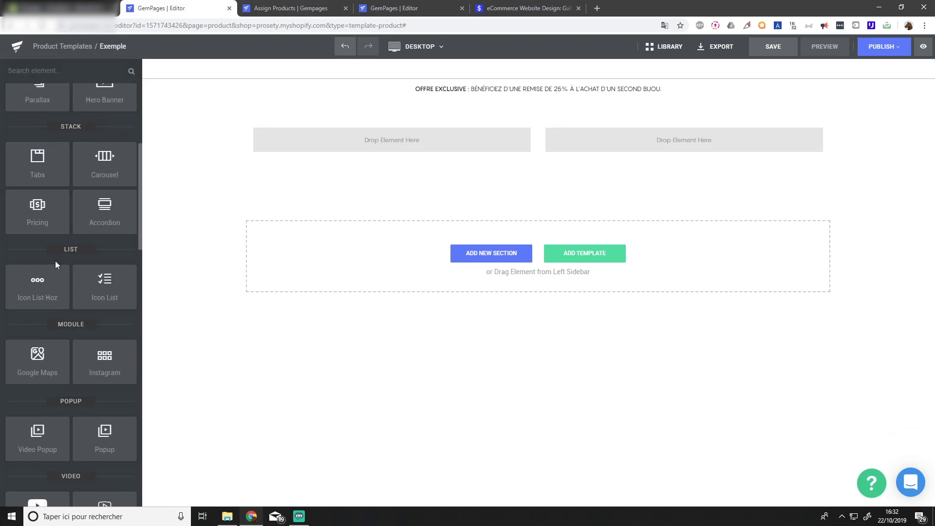
pyautogui.scroll(2, 66, 275)
pyautogui.moveTo(104, 306); pyautogui.dragTo(363, 145)
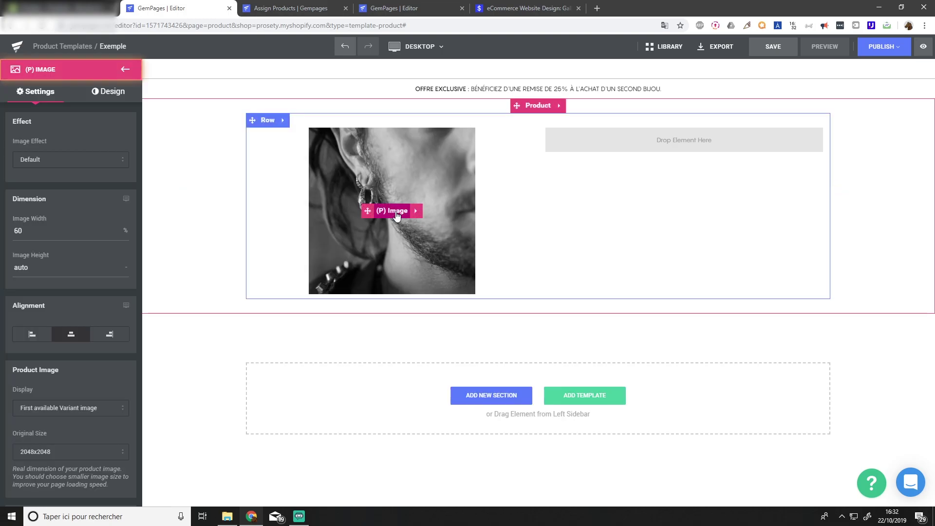
pyautogui.press('BackSpace')
pyautogui.press('BackSpace')
pyautogui.write('100')
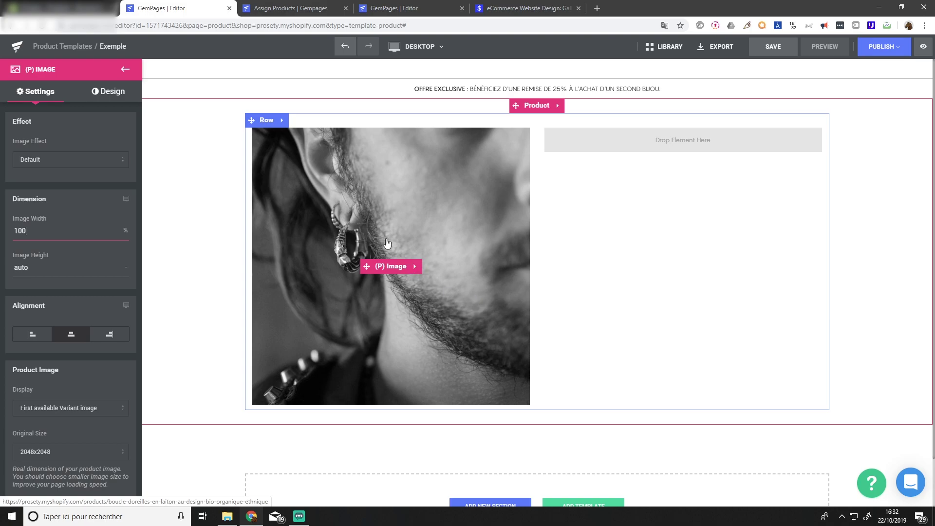
pyautogui.press('Escape')
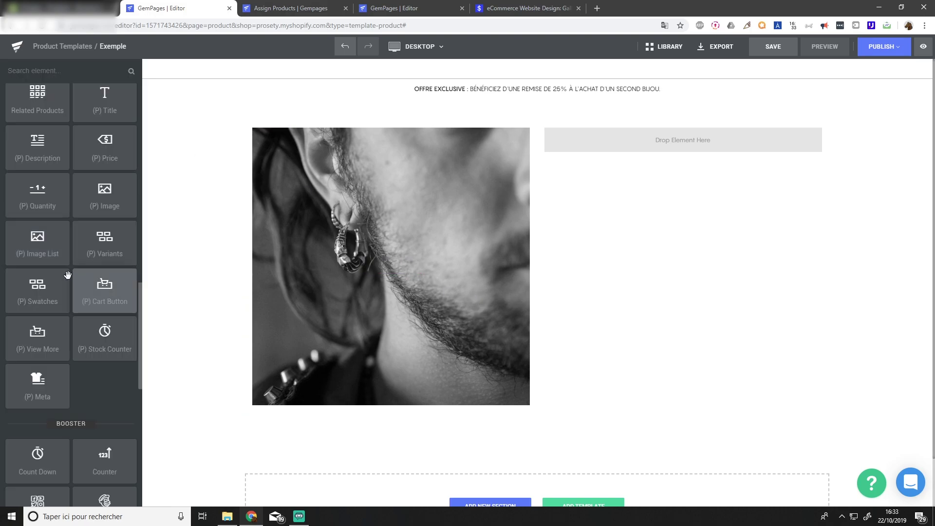
# Add a (P) Image List under the main product image and try several thumbnails to switch the displayed picture.
pyautogui.moveTo(35, 251); pyautogui.dragTo(341, 374)
pyautogui.scroll(-2, 394, 442)
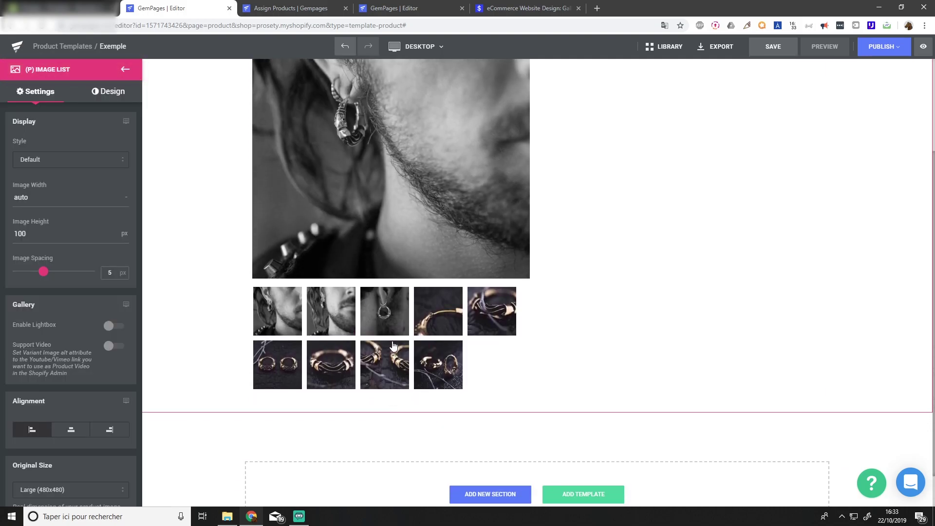
pyautogui.click(434, 310)
pyautogui.click(479, 312)
pyautogui.click(432, 364)
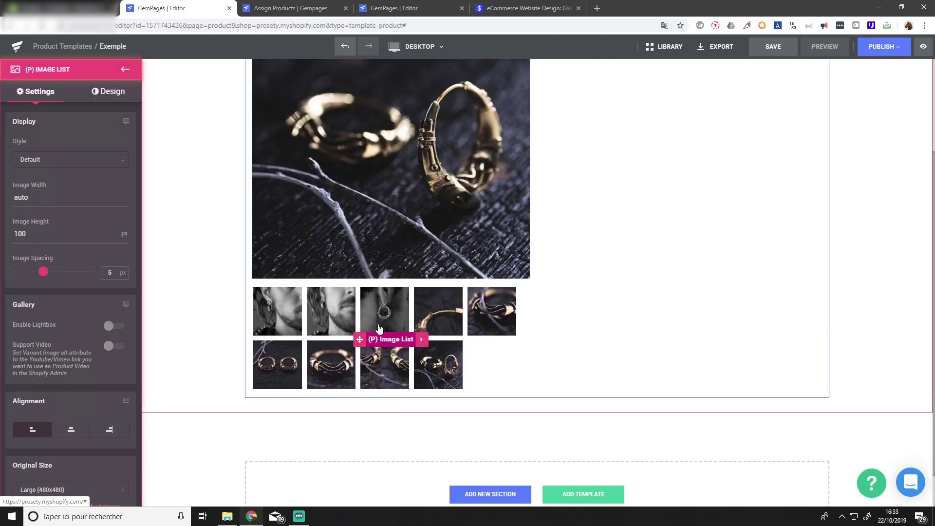
# Set the image height of the product image list to 70 px.
pyautogui.scroll(3, 395, 341)
pyautogui.doubleClick(70, 239)
pyautogui.write('80')
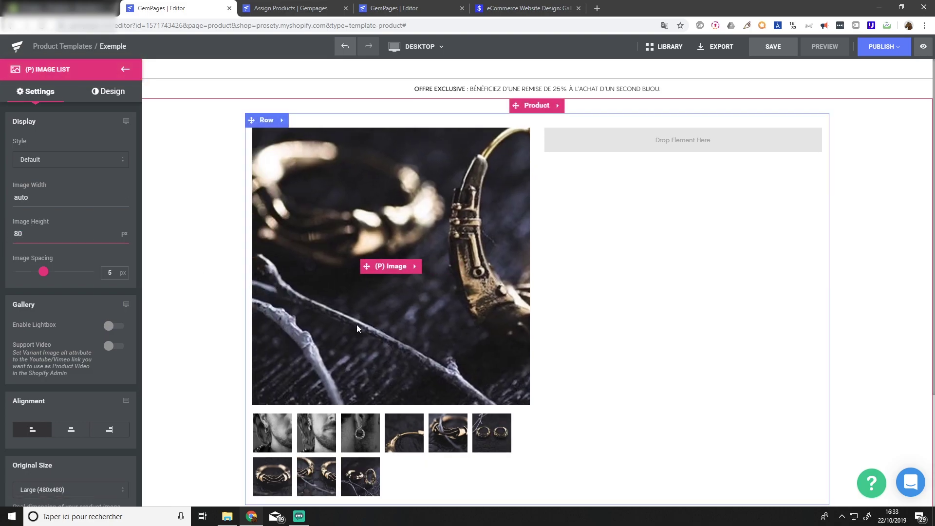
pyautogui.press('BackSpace')
pyautogui.press('BackSpace')
pyautogui.write('70')
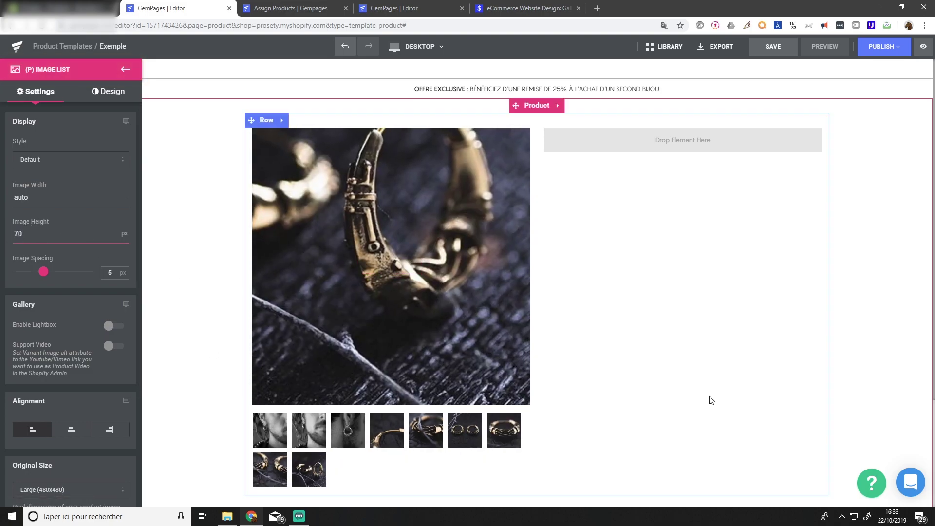
pyautogui.press('Escape')
# Add a (P) Title element to the row's empty second column.
pyautogui.scroll(2, 68, 232)
pyautogui.moveTo(107, 298); pyautogui.dragTo(688, 141)
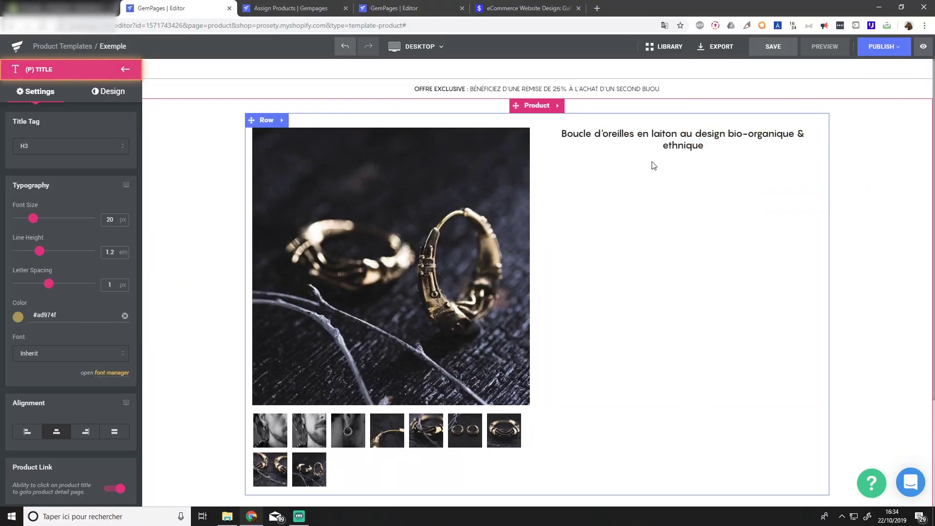
pyautogui.click(135, 67)
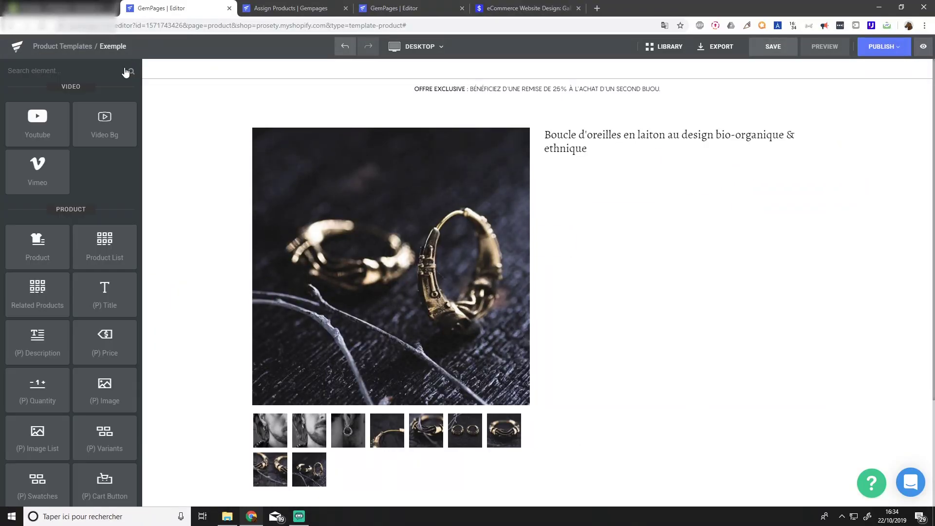
# Add a (P) Price element below the product title, with an 18 px font size and left alignment.
pyautogui.scroll(-1, 97, 268)
pyautogui.moveTo(103, 243); pyautogui.dragTo(604, 165)
pyautogui.moveTo(28, 228); pyautogui.dragTo(32, 229)
pyautogui.click(31, 417)
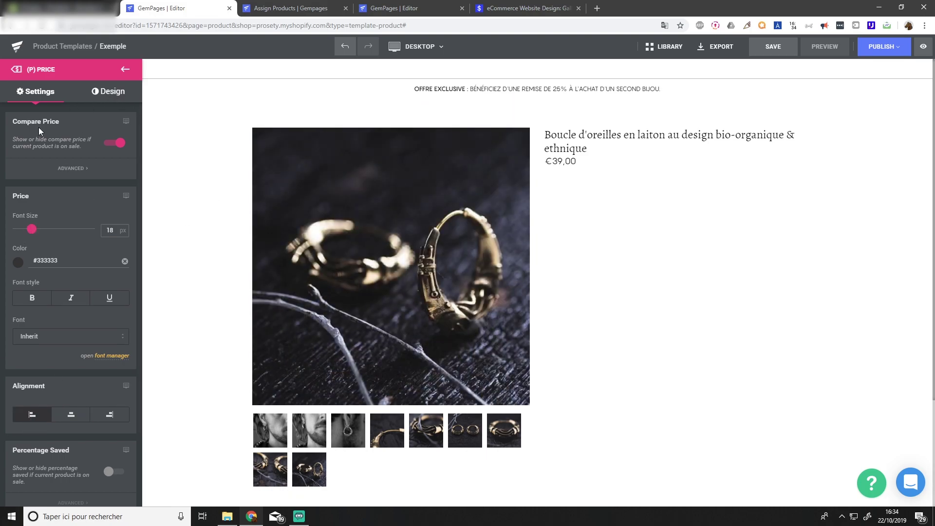
# Give the price element a top margin of 10px in its spacing settings.
pyautogui.click(105, 91)
pyautogui.click(70, 152)
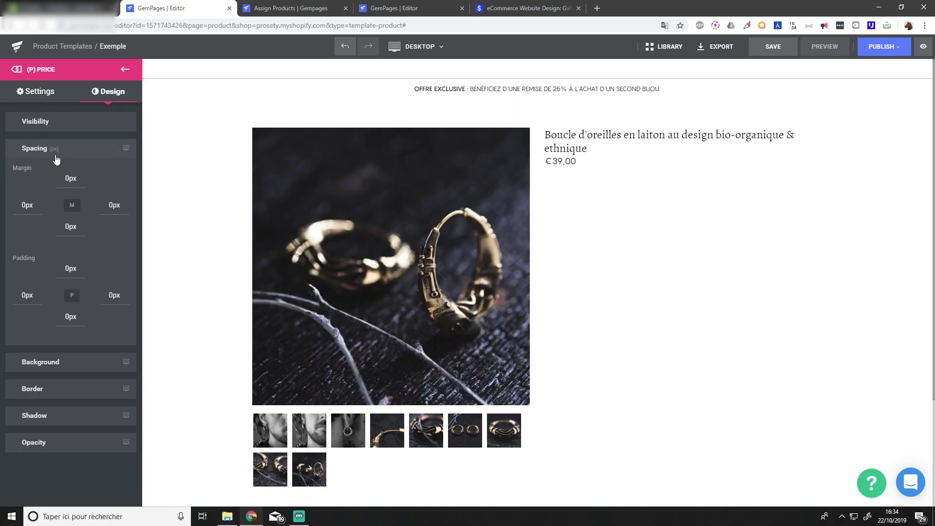
pyautogui.moveTo(53, 174); pyautogui.dragTo(66, 188)
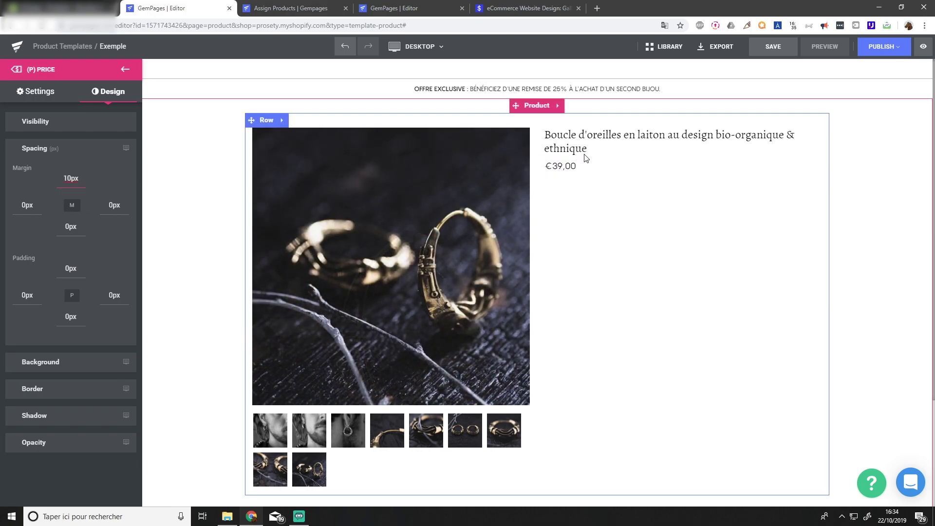
# Add a (P) Description element below the price in the second column.
pyautogui.click(125, 69)
pyautogui.moveTo(31, 256); pyautogui.dragTo(665, 204)
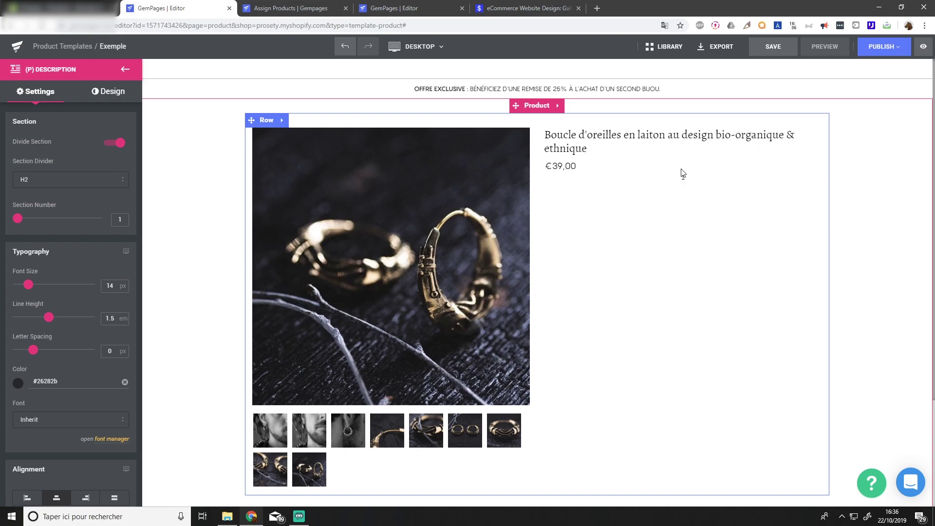
# Switch to the Shopify product page and replace the first [h2] placeholder heading in the description with "Première partie".
pyautogui.click(689, 183)
pyautogui.click(686, 184)
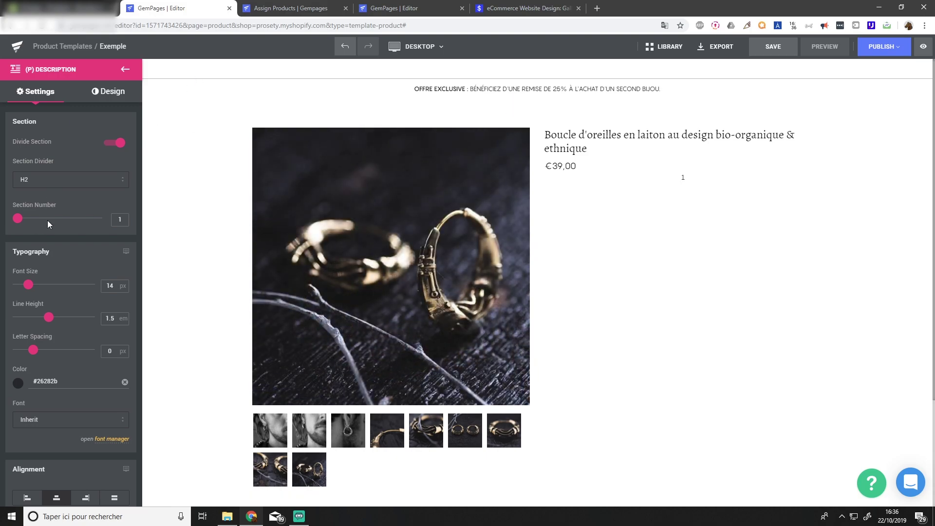
pyautogui.click(680, 184)
pyautogui.click(61, 7)
pyautogui.click(422, 281)
pyautogui.tripleClick(358, 259)
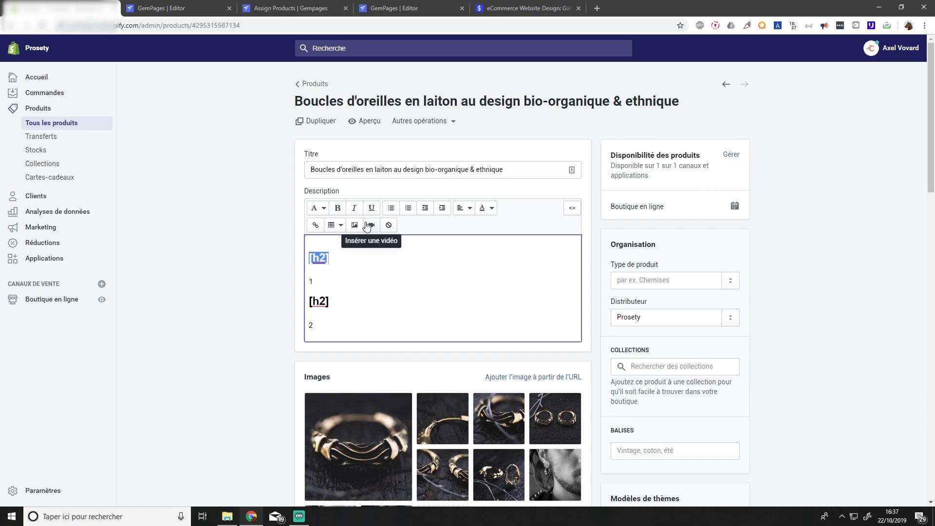
pyautogui.write('Première partie')
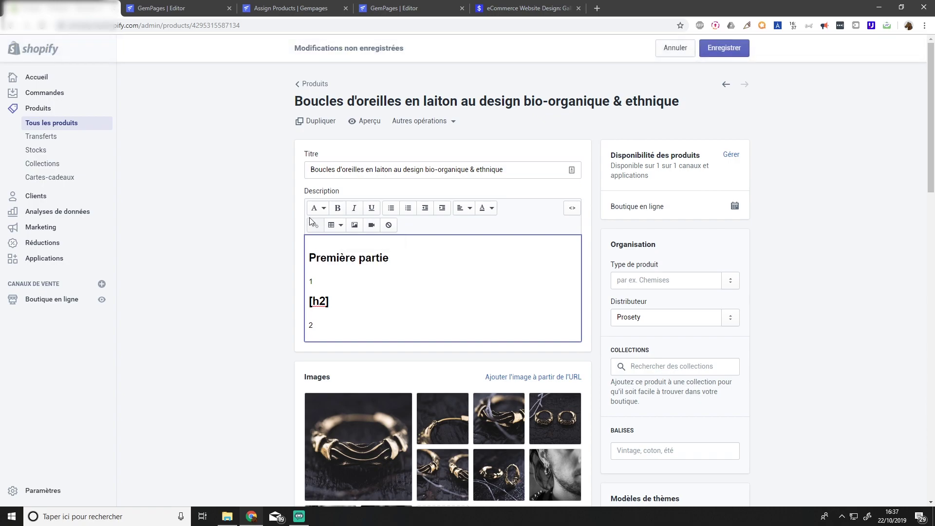
# Replace the second [h2] placeholder heading in the product description with "Deuxième partie".
pyautogui.moveTo(412, 269); pyautogui.dragTo(297, 246)
pyautogui.click(317, 208)
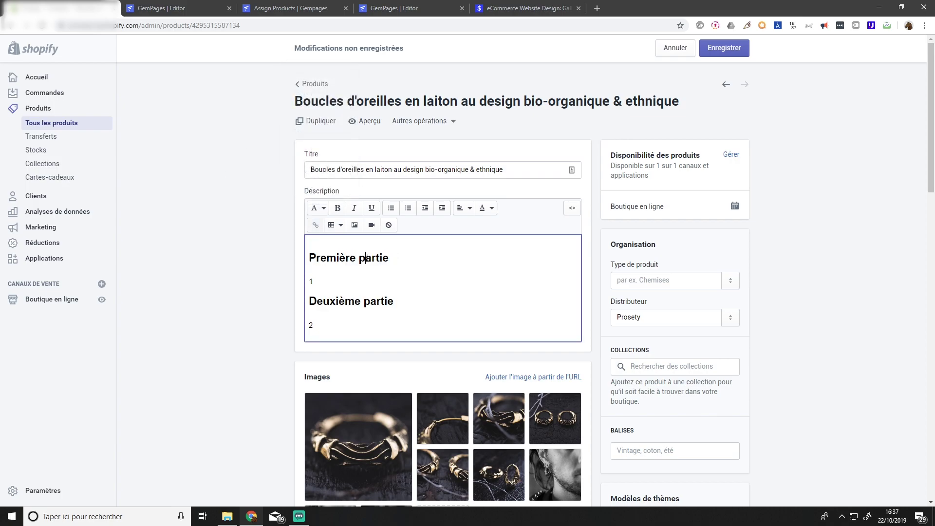
pyautogui.tripleClick(396, 301)
pyautogui.click(364, 304)
pyautogui.tripleClick(393, 257)
pyautogui.click(362, 284)
pyautogui.tripleClick(298, 280)
# Save the Shopify product and return to the description element in the GemPages editor.
pyautogui.click(734, 50)
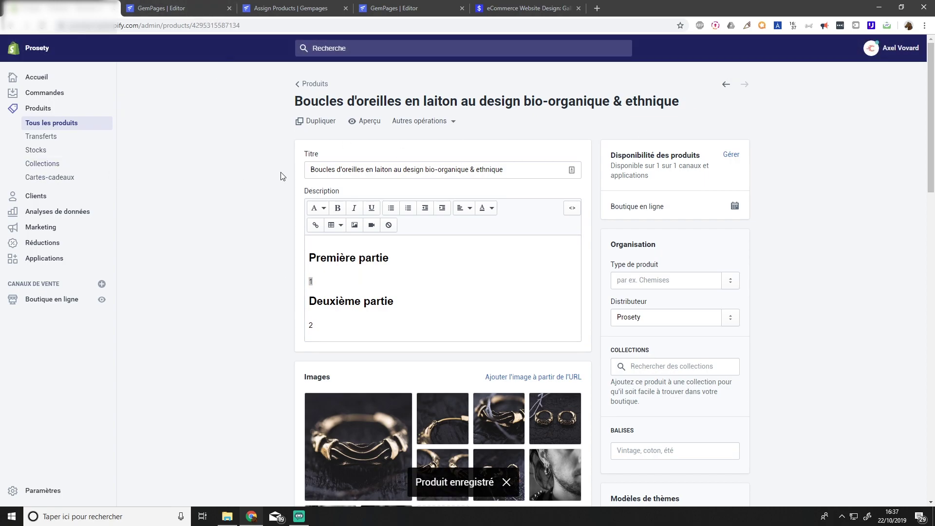
pyautogui.hotkey('ctrl', 'Tab')
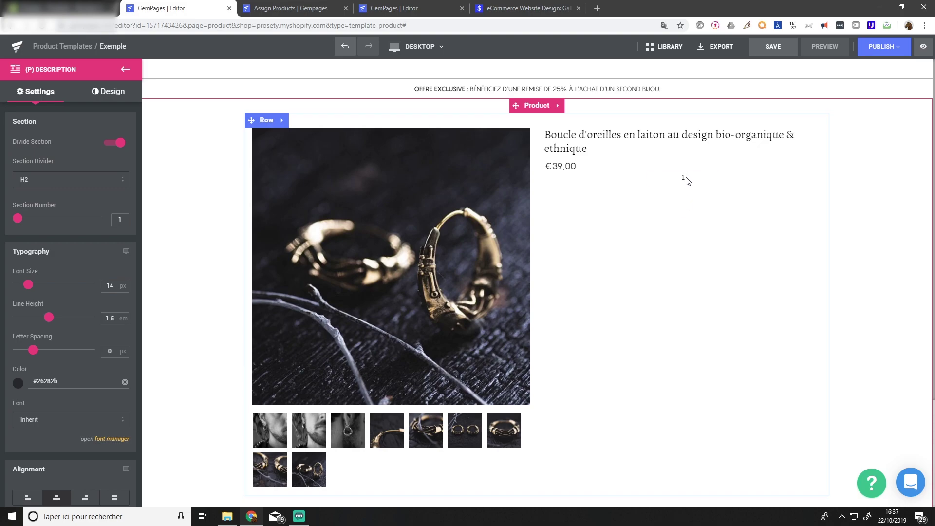
pyautogui.click(713, 185)
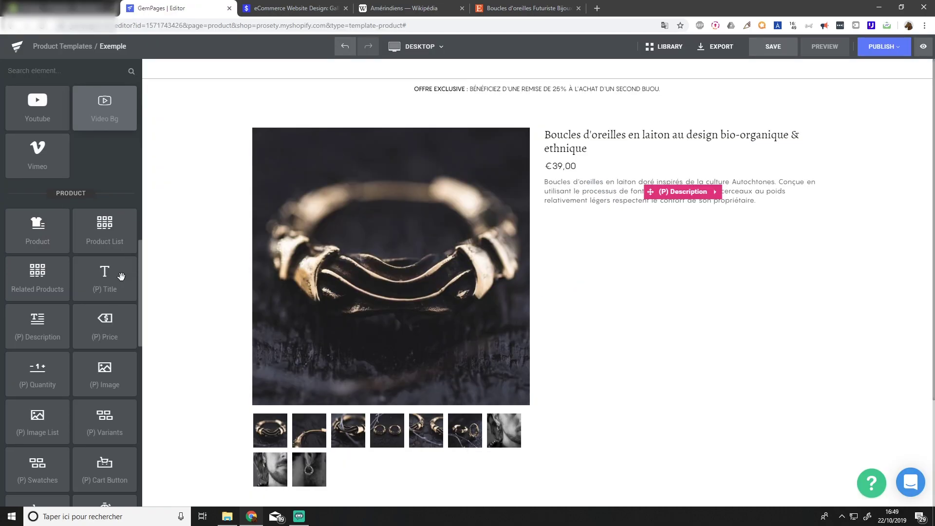
# Add a (P) Variants element below the product description and look through its label settings.
pyautogui.scroll(-5, 120, 355)
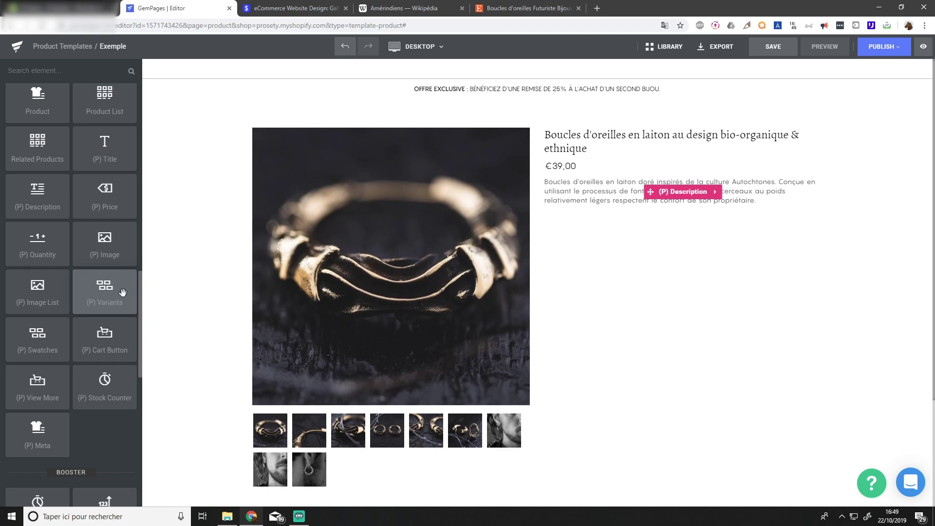
pyautogui.moveTo(117, 293); pyautogui.dragTo(560, 246)
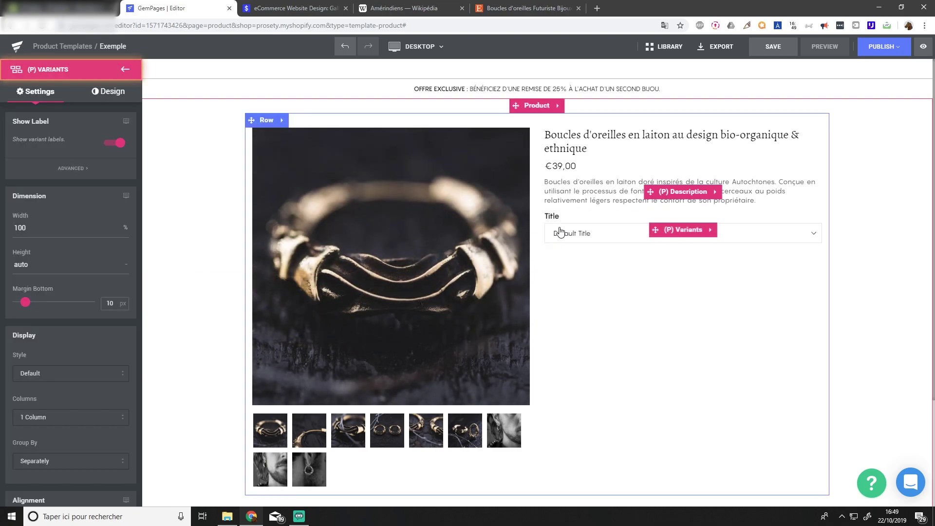
pyautogui.click(79, 169)
pyautogui.click(71, 333)
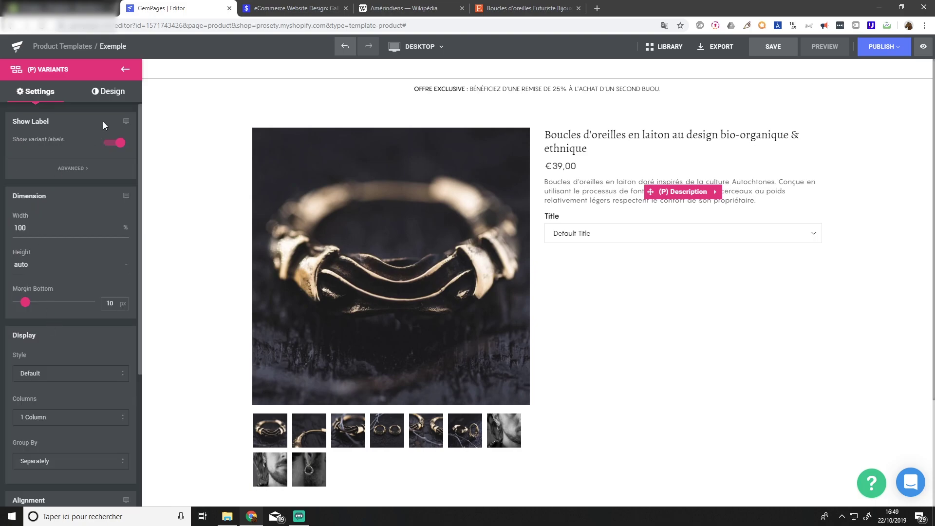
pyautogui.click(125, 69)
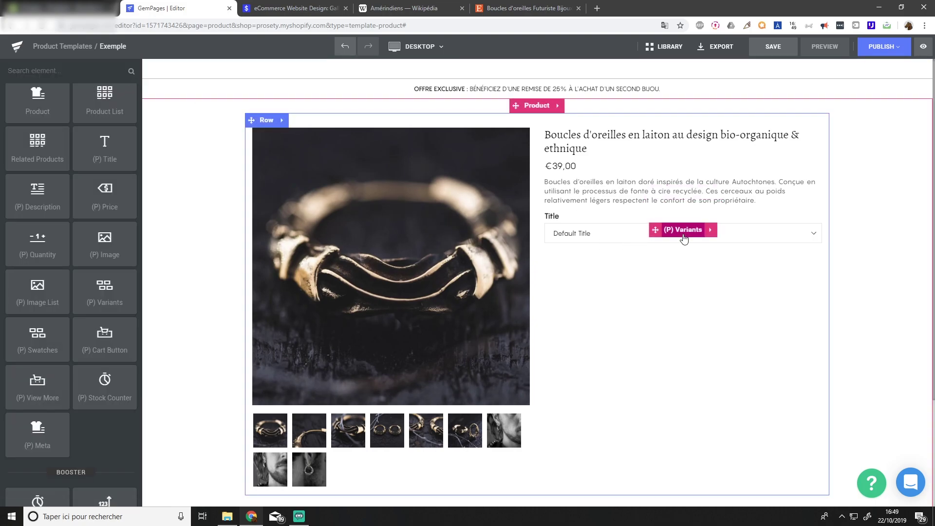
# Delete the (P) Variants element and put a (P) Swatches element in its place below the description.
pyautogui.click(684, 238)
pyautogui.click(673, 344)
pyautogui.moveTo(50, 336); pyautogui.dragTo(618, 255)
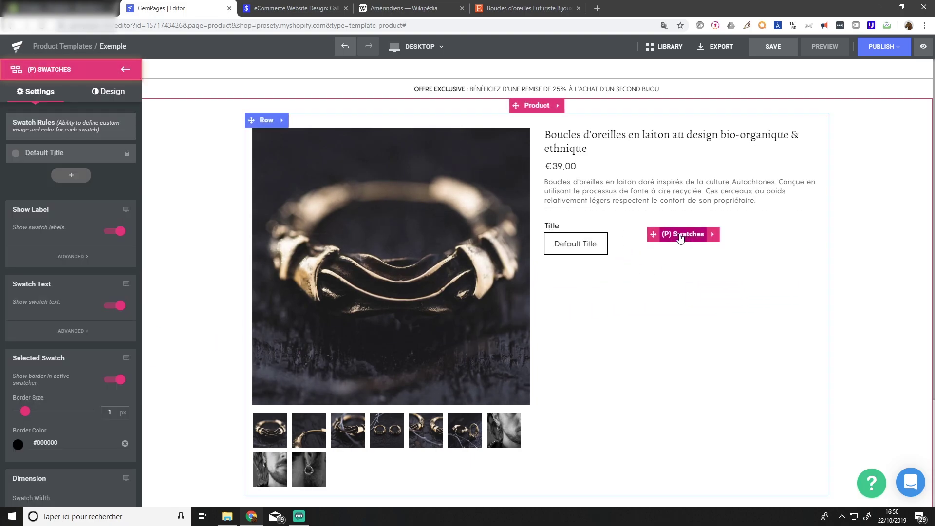
# Set the Default Title swatch colour to #f99e9e and turn off the swatch labels.
pyautogui.click(51, 153)
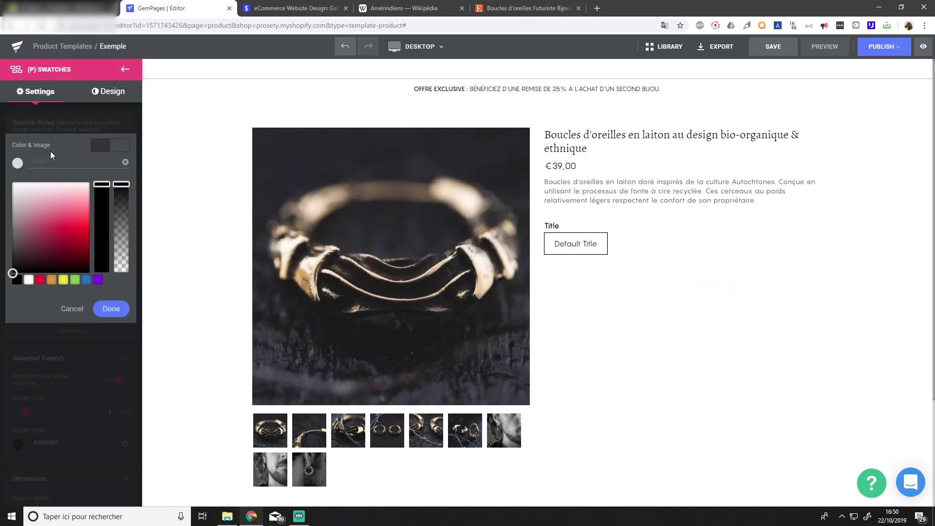
pyautogui.click(74, 202)
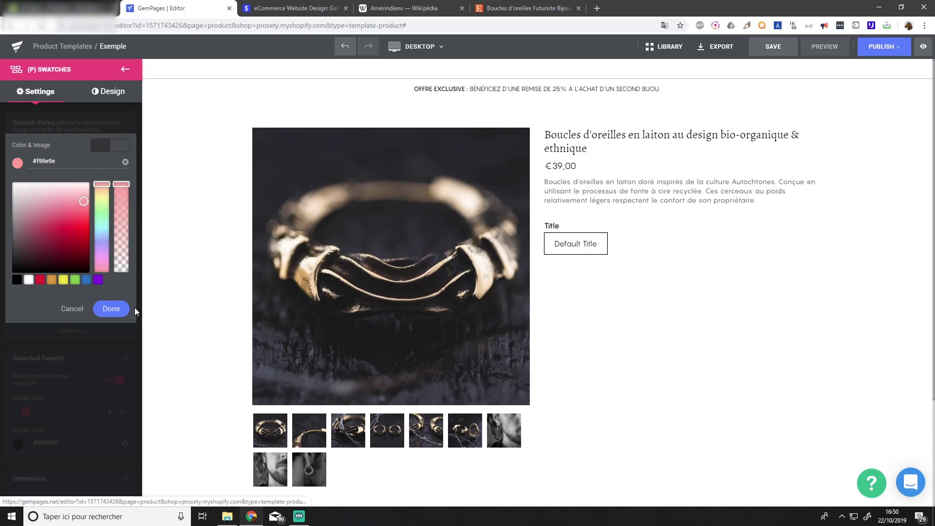
pyautogui.click(121, 308)
pyautogui.click(81, 161)
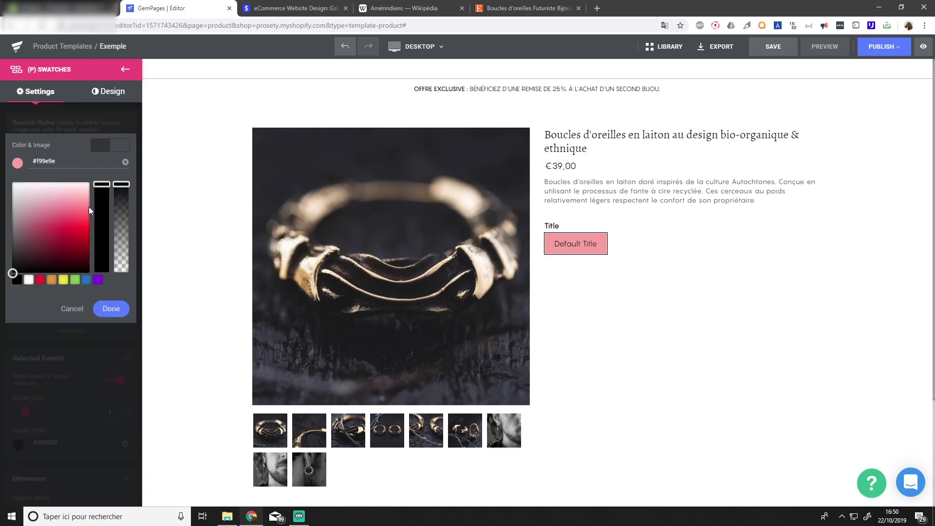
pyautogui.click(121, 310)
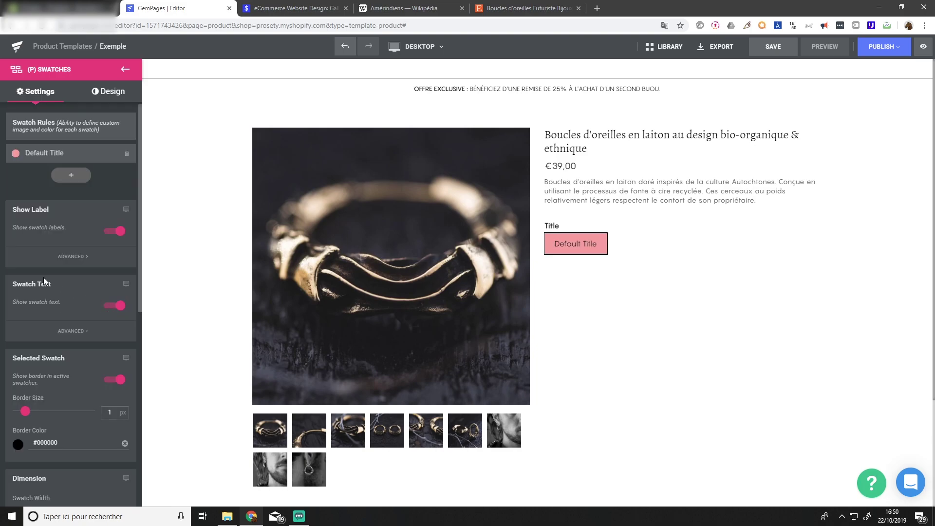
pyautogui.click(115, 232)
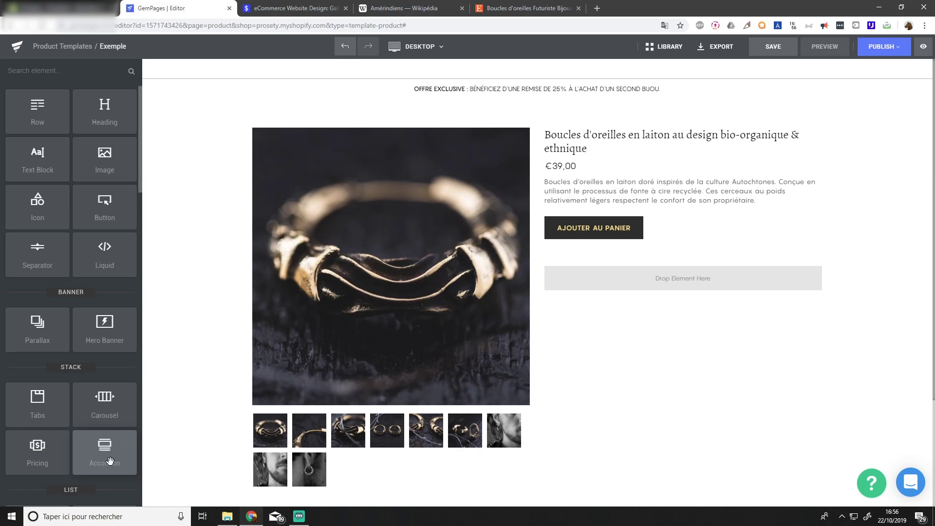
# Add an Accordion element in the empty row below the add-to-cart button and set its icon type to Plus.
pyautogui.moveTo(104, 453); pyautogui.dragTo(628, 300)
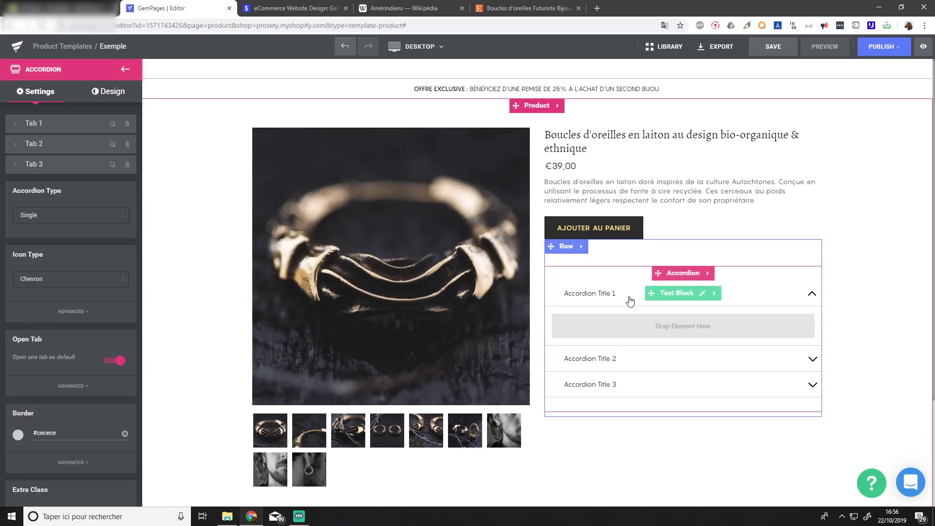
pyautogui.click(627, 301)
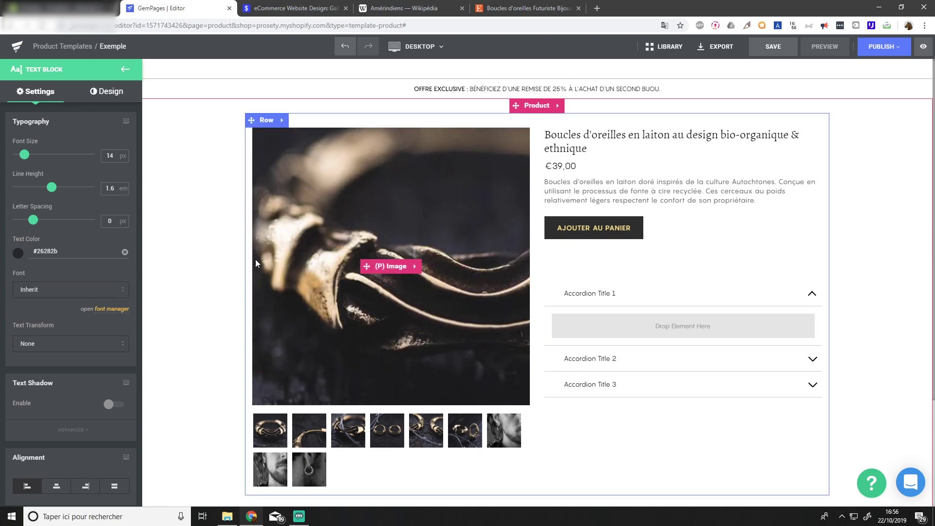
pyautogui.click(685, 272)
pyautogui.click(71, 286)
pyautogui.click(70, 314)
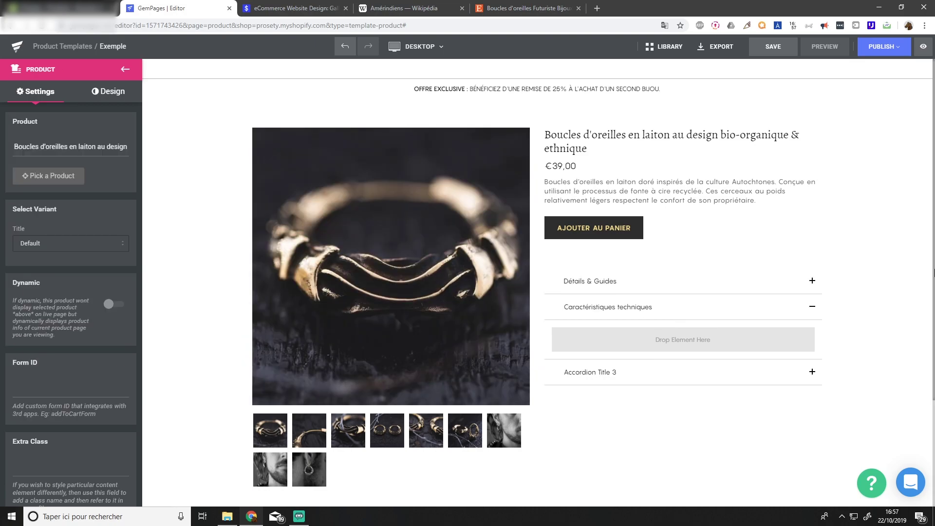
# Collapse the "Caractéristiques techniques" section and rename the third accordion title to "Livraison & retours".
pyautogui.click(813, 309)
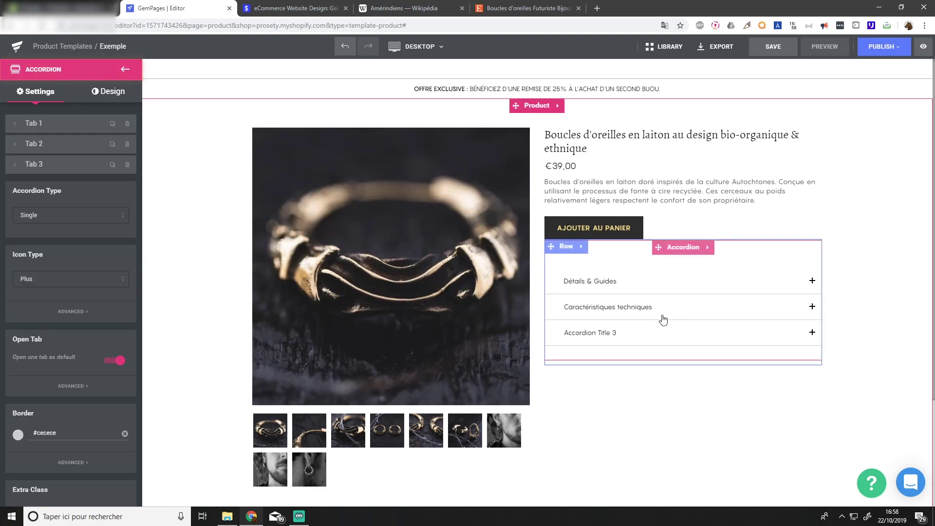
pyautogui.click(660, 333)
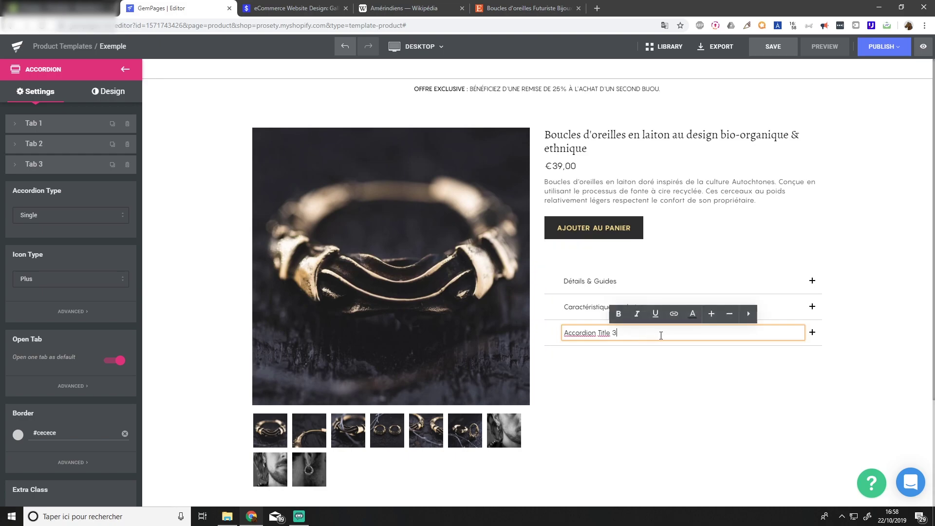
pyautogui.moveTo(659, 333); pyautogui.dragTo(568, 333)
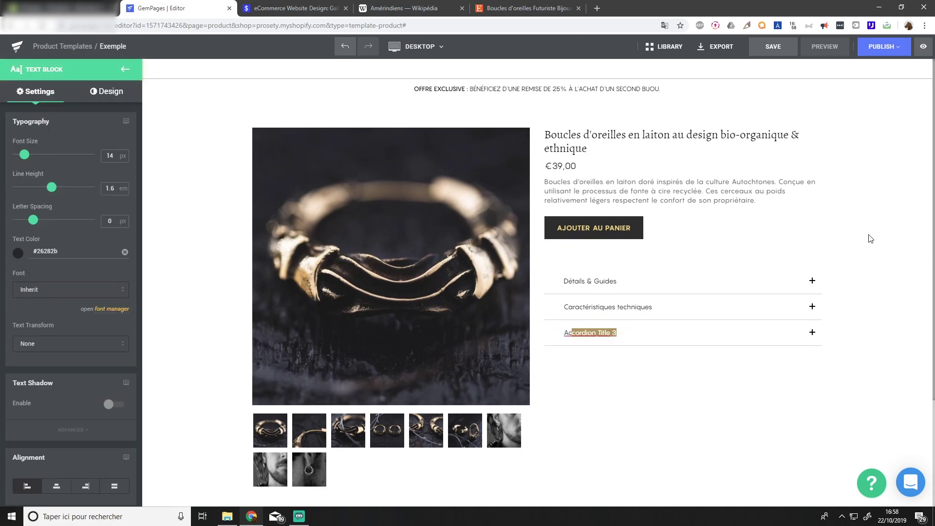
pyautogui.hotkey('ctrl', 'a')
pyautogui.write('Livraison & retours.')
pyautogui.press('BackSpace')
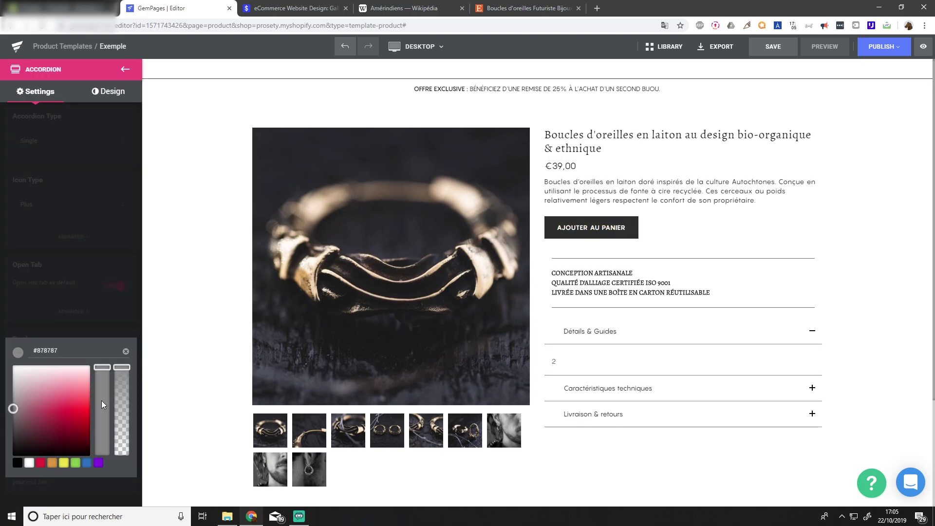
# Collapse the "Détails & Guides" section and test how the accordion sections open and close.
pyautogui.click(818, 336)
pyautogui.click(813, 335)
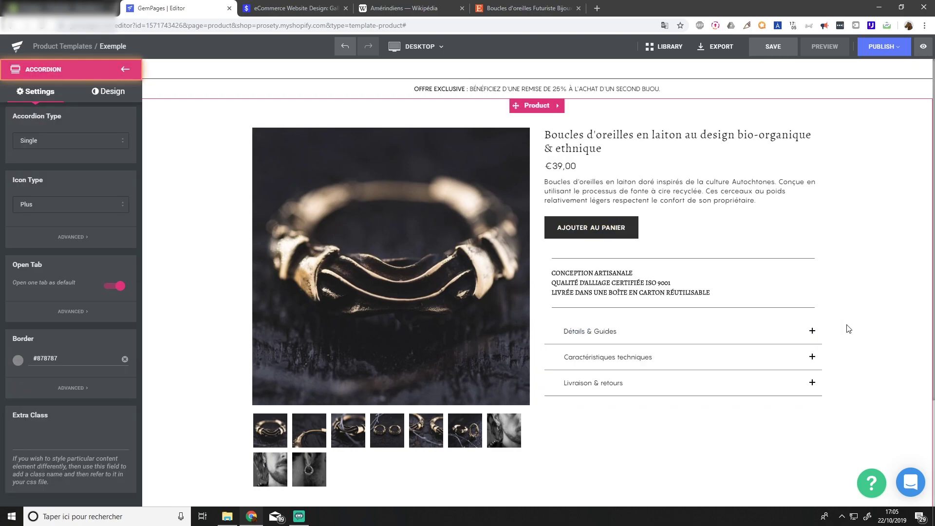
pyautogui.scroll(-1, 828, 317)
pyautogui.click(812, 310)
pyautogui.click(812, 310)
pyautogui.scroll(1, 857, 313)
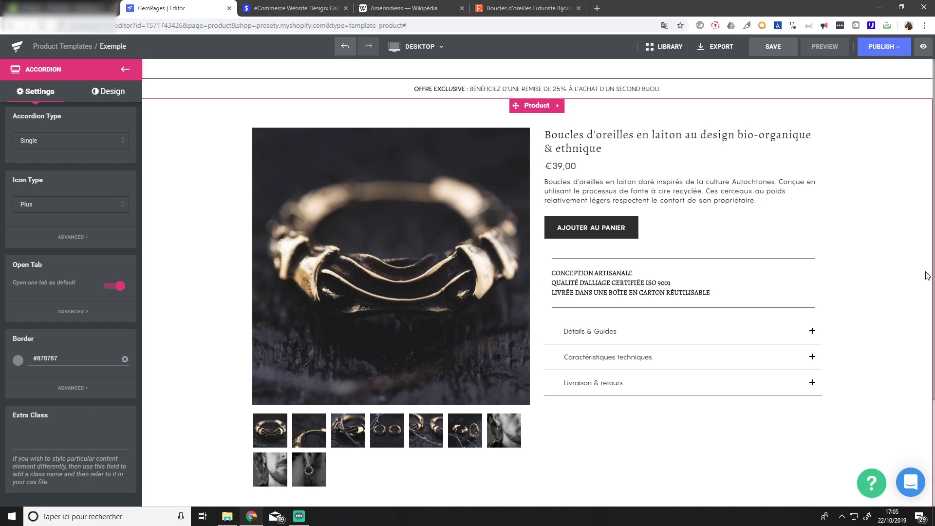
# Switch to the Etsy listing for the earrings and examine its layout and item details for comparison with the template.
pyautogui.click(512, 8)
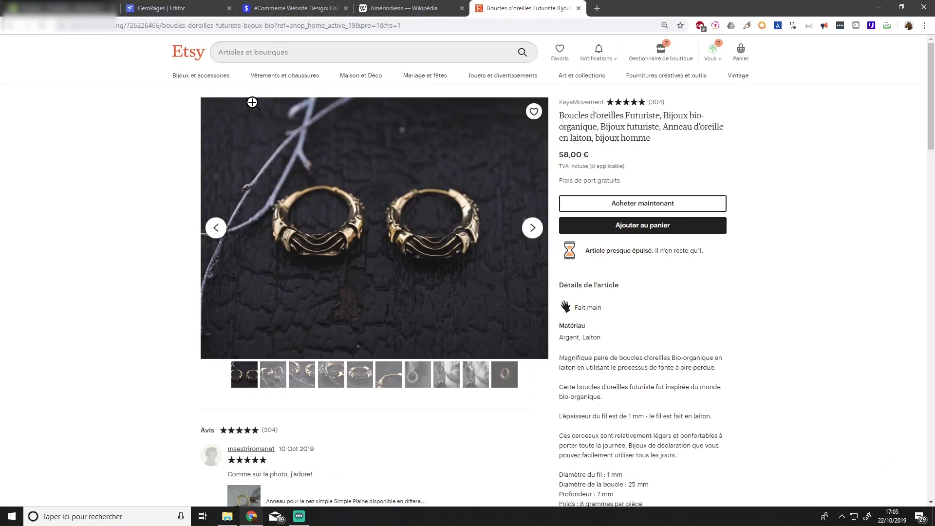
pyautogui.click(161, 7)
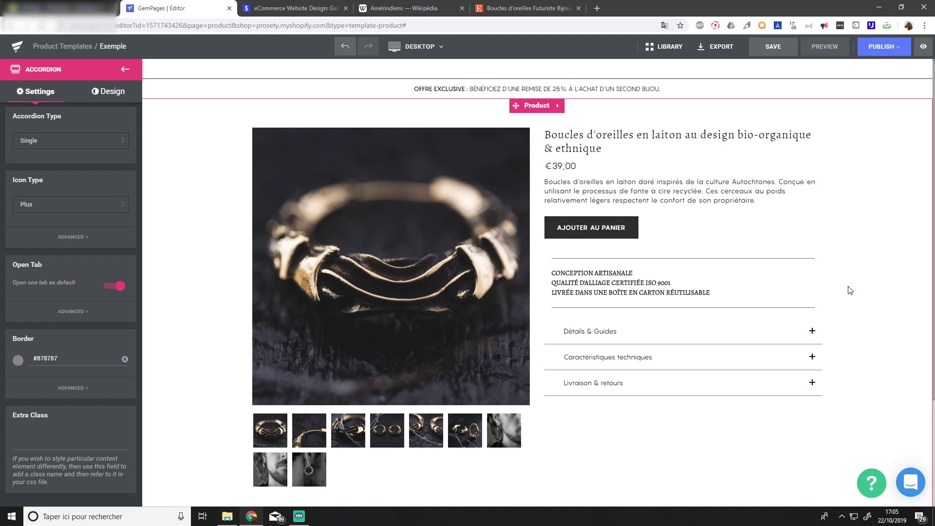
pyautogui.click(535, 7)
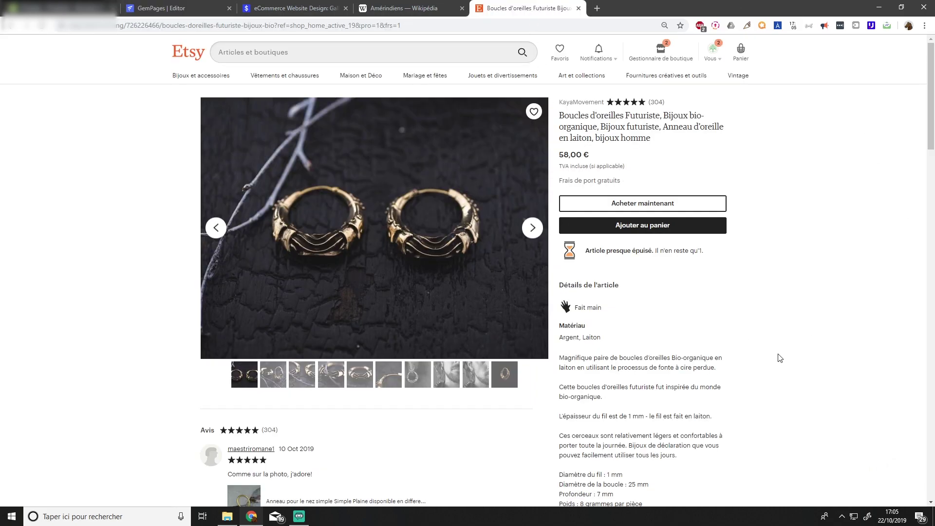
pyautogui.scroll(-3, 779, 358)
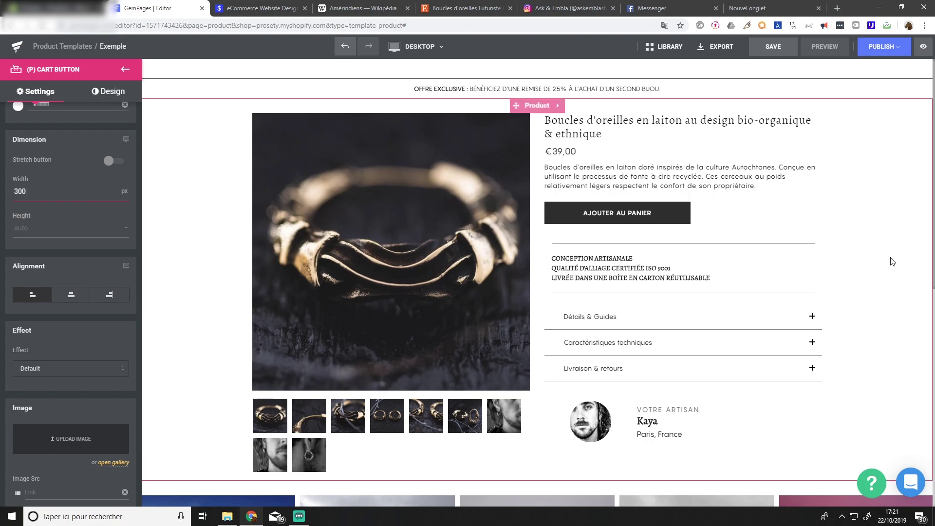
# Review the GemPages template from the product section to the related products area, and open the settings of the "Ce qu'ils en pensent" heading.
pyautogui.click(906, 253)
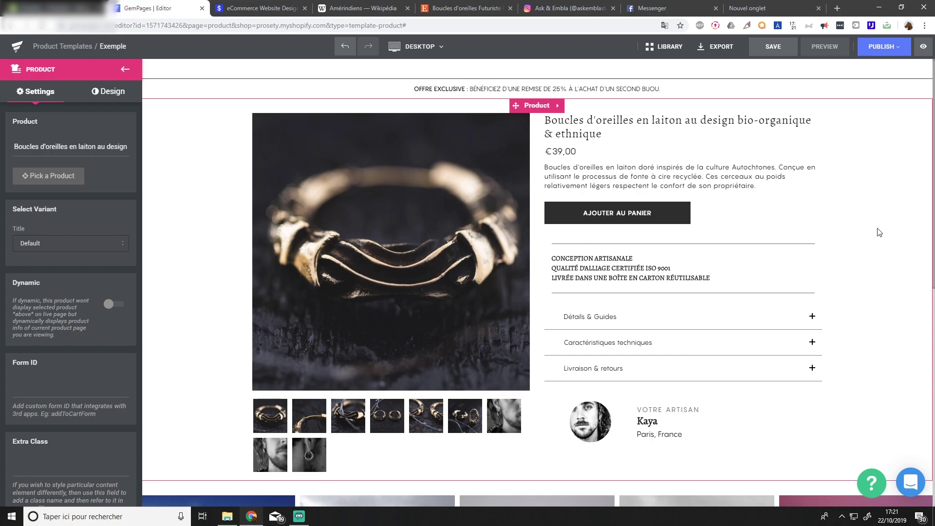
pyautogui.scroll(-8, 791, 226)
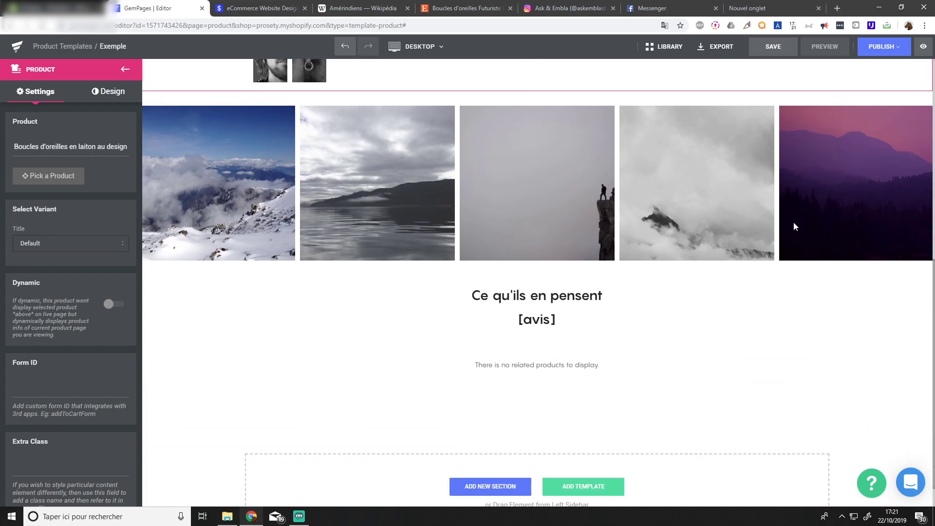
pyautogui.scroll(6, 793, 222)
pyautogui.scroll(2, 860, 241)
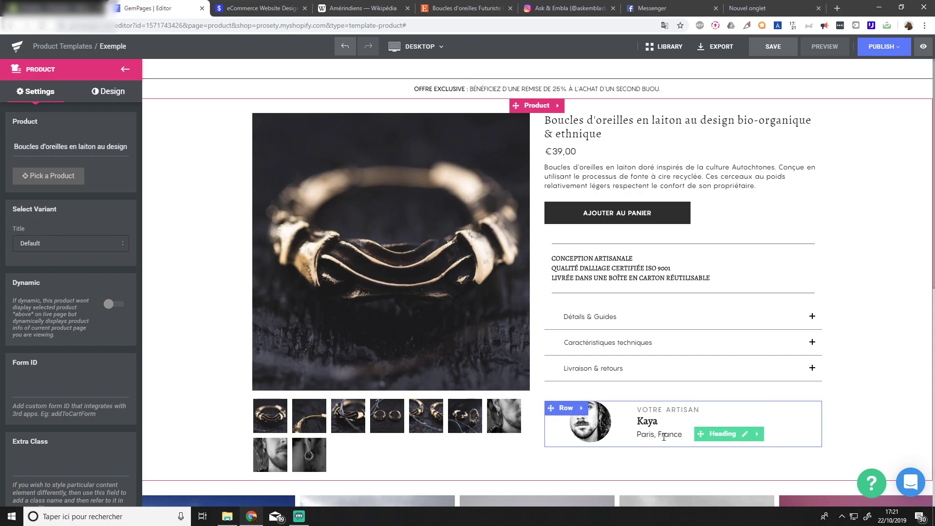
pyautogui.scroll(-8, 820, 232)
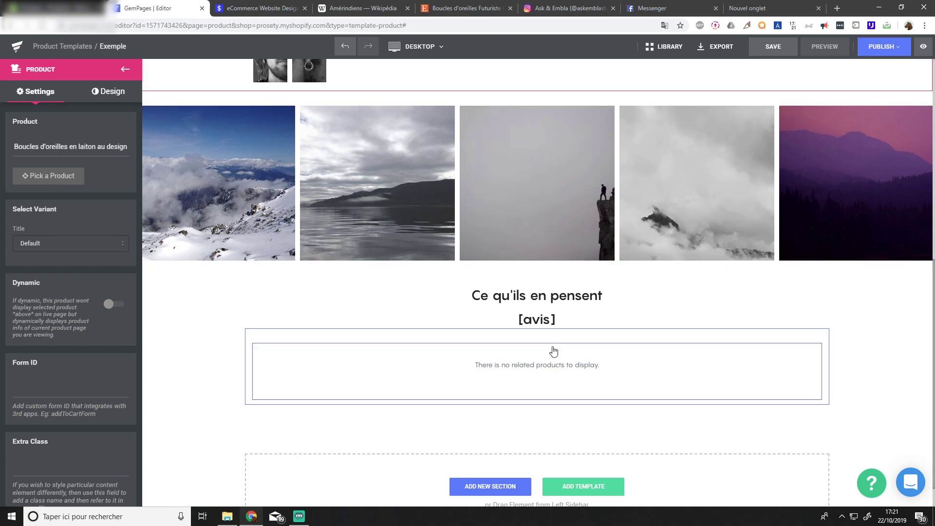
pyautogui.click(537, 306)
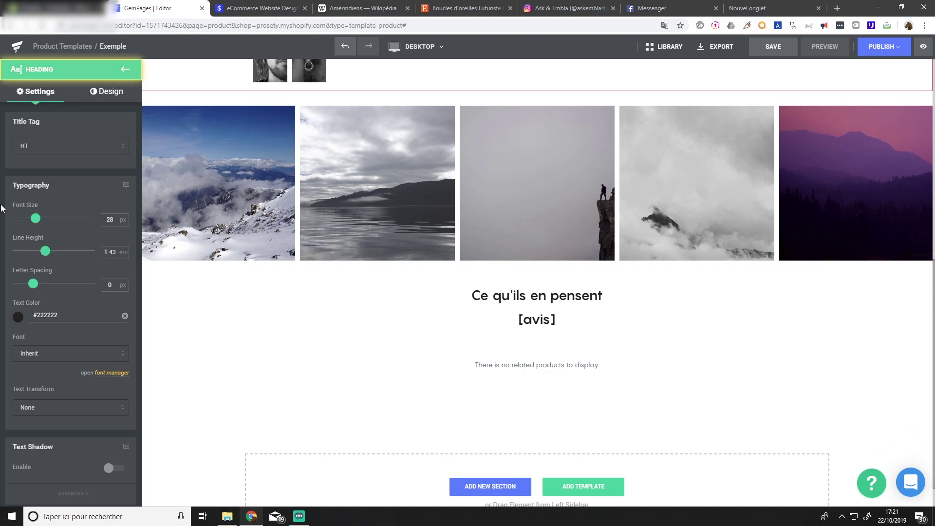
# Set the font of the "Ce qu'ils en pensent" heading to Alegreya.
pyautogui.click(83, 410)
pyautogui.click(48, 358)
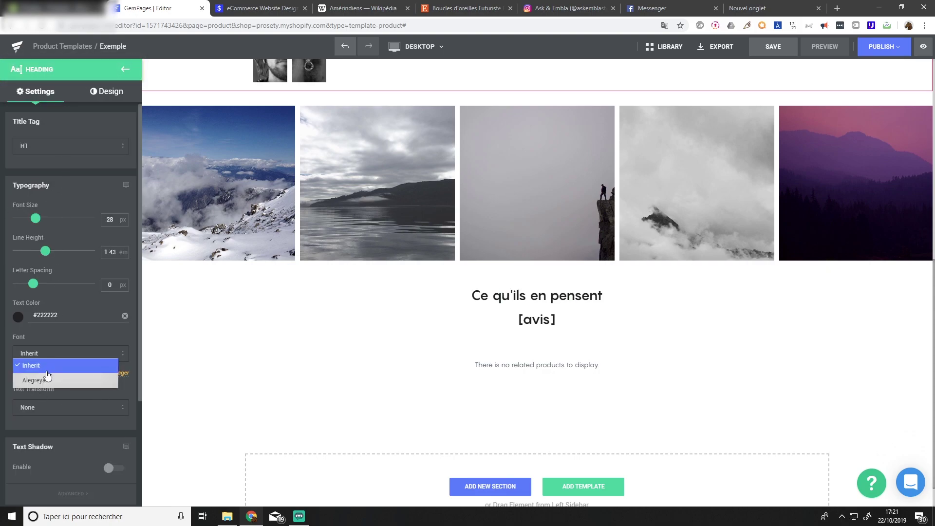
pyautogui.click(65, 381)
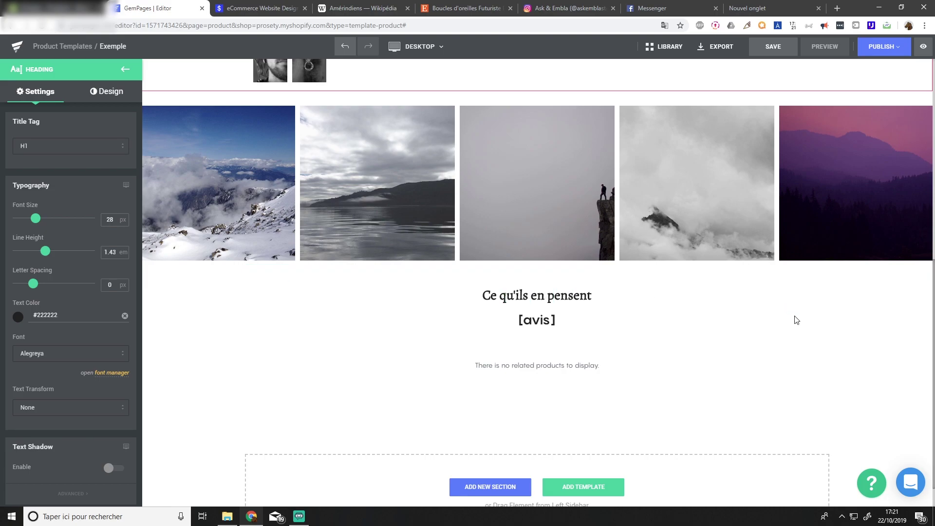
pyautogui.scroll(-1, 699, 290)
pyautogui.scroll(2, 574, 381)
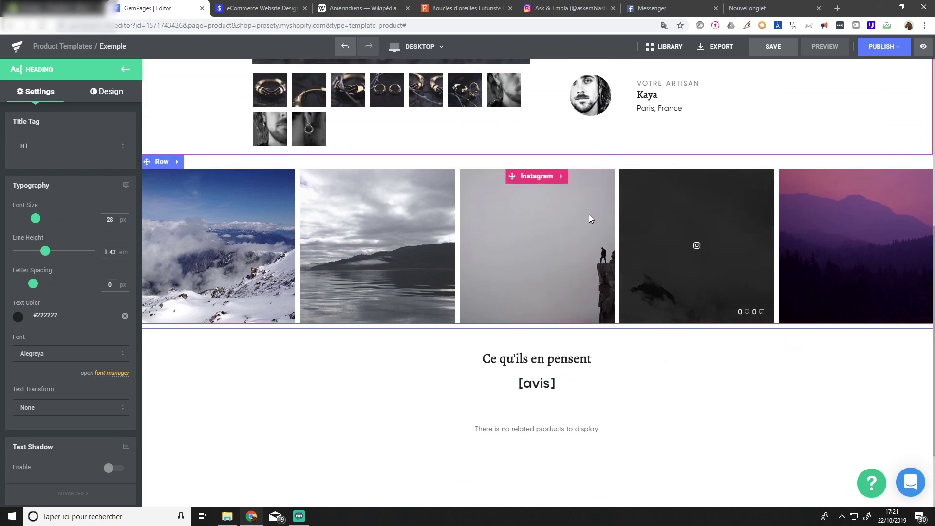
# Leave the heading settings and open the settings of the related products element below the reviews section.
pyautogui.click(80, 68)
pyautogui.moveTo(110, 265); pyautogui.dragTo(166, 243)
pyautogui.scroll(-2, 526, 396)
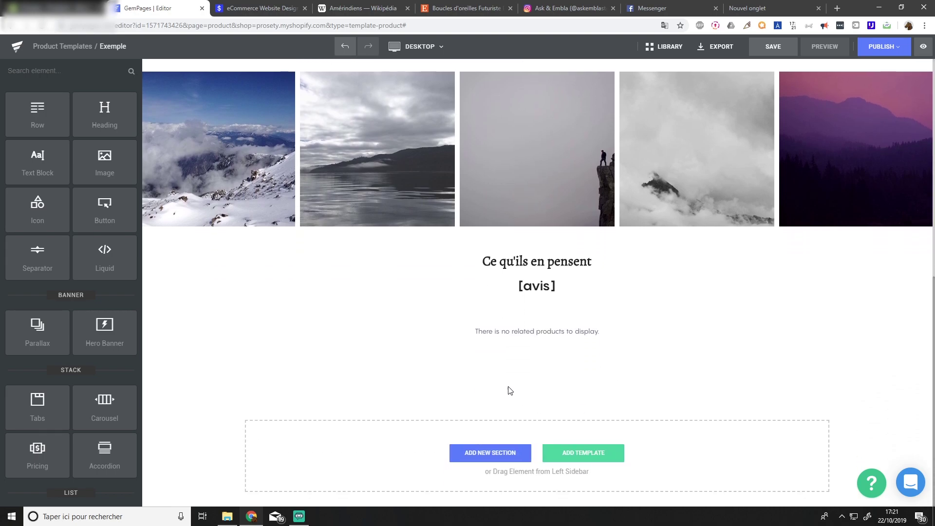
pyautogui.click(540, 322)
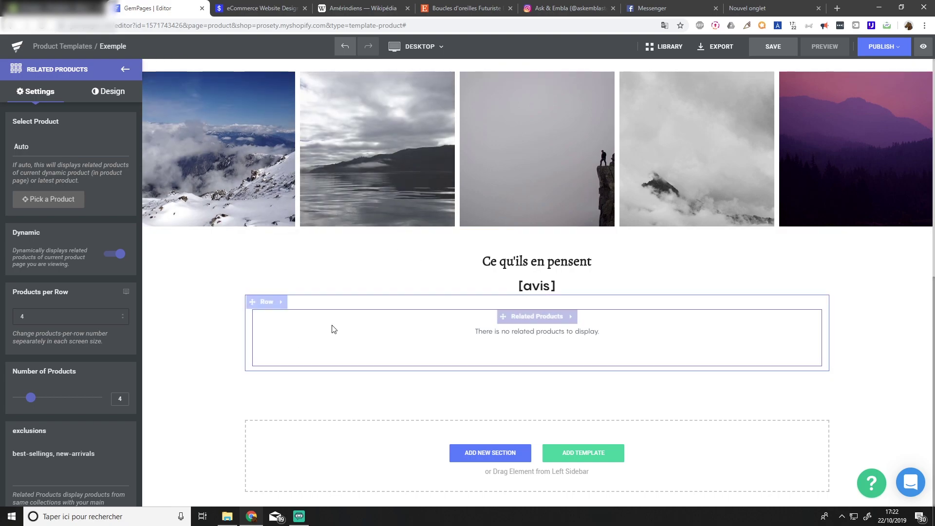
# Duplicate the "Ajouter au panier" cart button in the product section.
pyautogui.scroll(7, 535, 390)
pyautogui.scroll(-5, 856, 234)
pyautogui.scroll(1, 716, 335)
pyautogui.scroll(6, 716, 330)
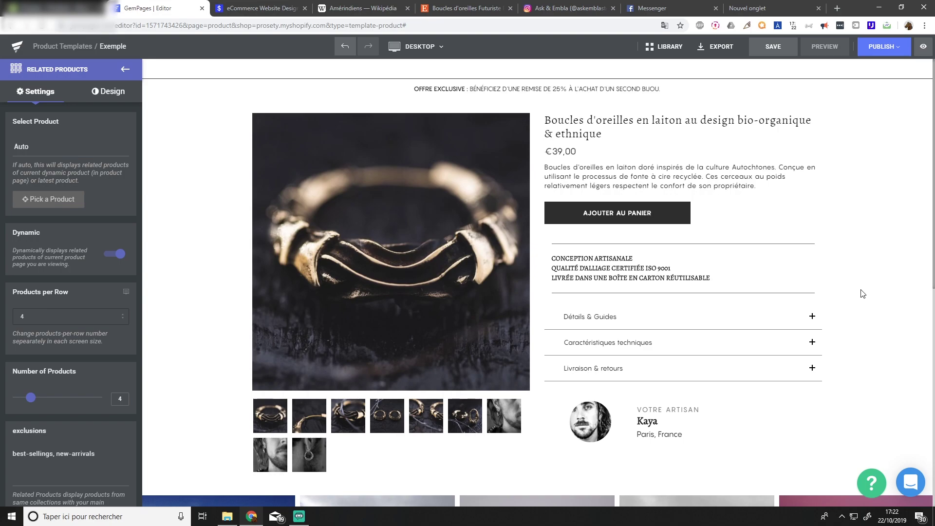
pyautogui.rightClick(619, 215)
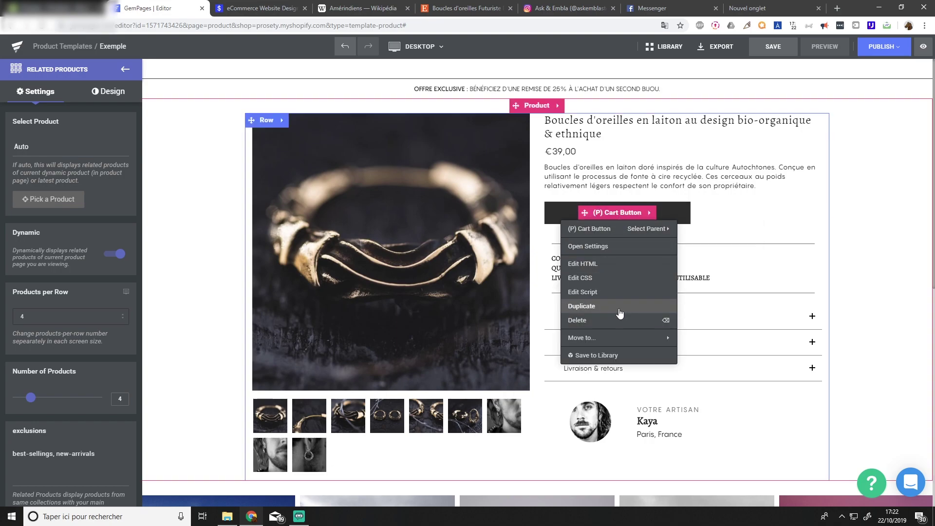
pyautogui.click(620, 305)
# Enable Ajax Cart on the upper cart button, with Checkout as the Goto destination.
pyautogui.click(560, 213)
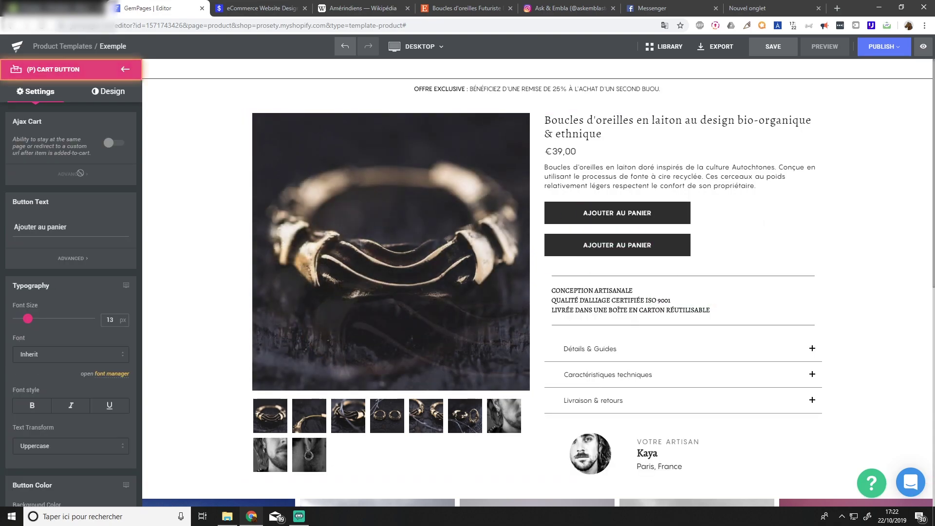
pyautogui.click(111, 143)
pyautogui.click(71, 173)
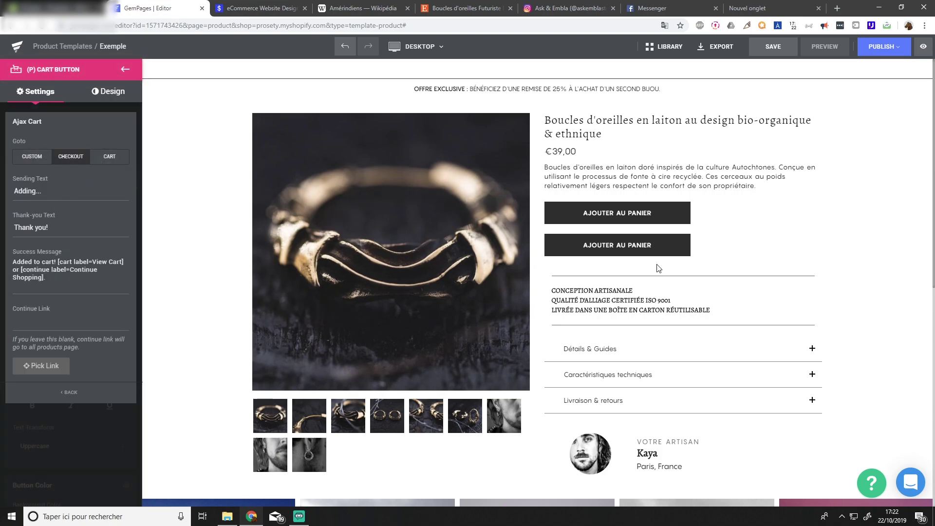
# Check the lower cart button's settings, reselect the upper cart button and open its background color for editing.
pyautogui.click(633, 249)
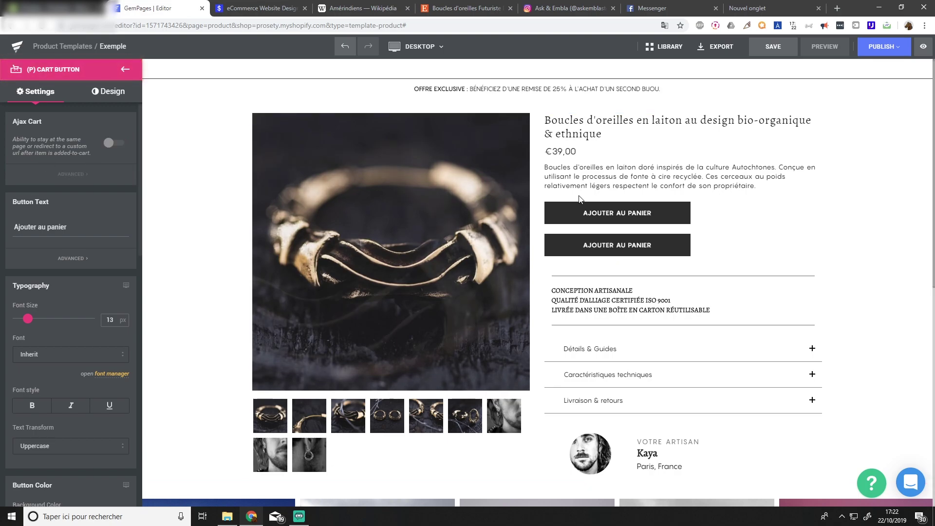
pyautogui.click(582, 211)
pyautogui.scroll(-1, 74, 279)
pyautogui.scroll(-5, 60, 223)
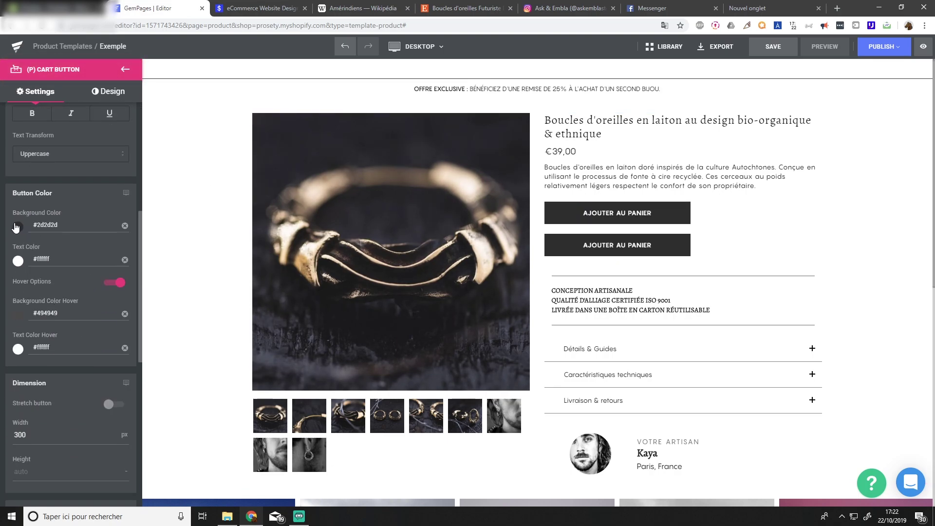
pyautogui.click(17, 227)
# Switch to the Etsy listing to check its buy-now and add-to-cart buttons, and return to the GemPages template.
pyautogui.click(460, 8)
pyautogui.scroll(10, 745, 204)
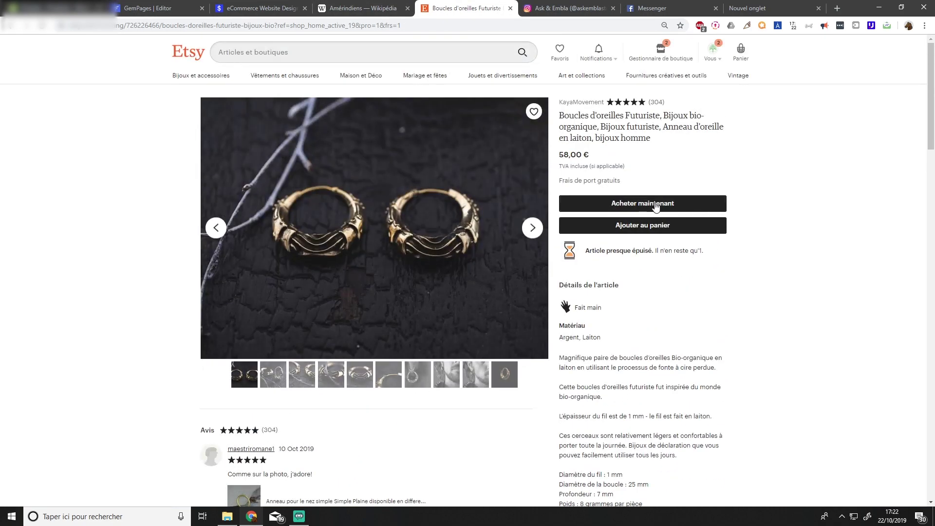
pyautogui.hotkey('ctrl', '1')
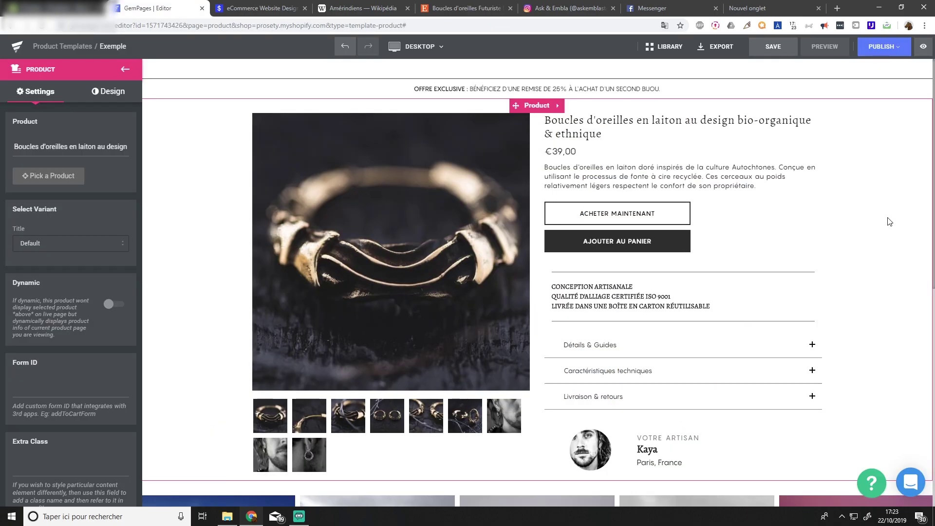
# Review the whole template, from the product section through the Instagram images to the reviews and related products areas.
pyautogui.scroll(-2, 898, 219)
pyautogui.scroll(2, 818, 237)
pyautogui.scroll(-3, 740, 177)
pyautogui.scroll(4, 918, 234)
pyautogui.scroll(-5, 835, 250)
pyautogui.scroll(5, 878, 278)
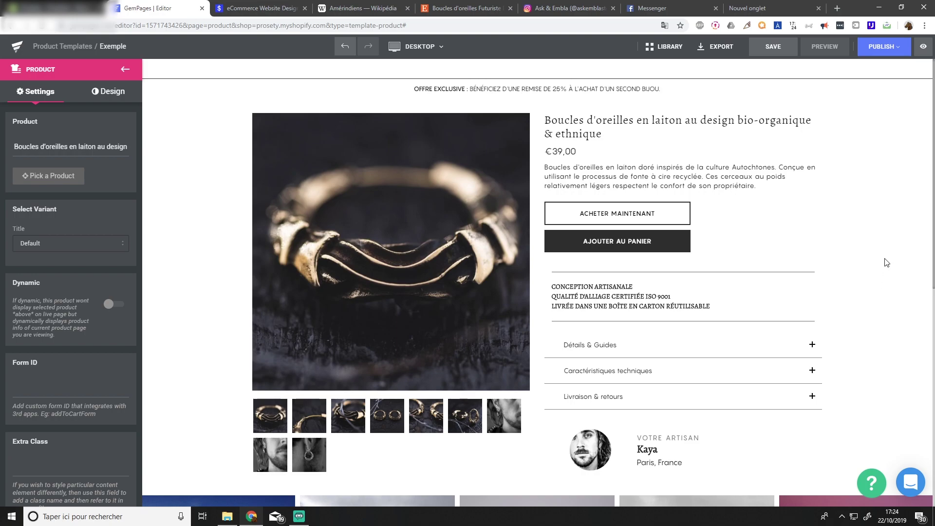
pyautogui.scroll(-8, 880, 282)
pyautogui.scroll(5, 727, 317)
pyautogui.scroll(-3, 559, 353)
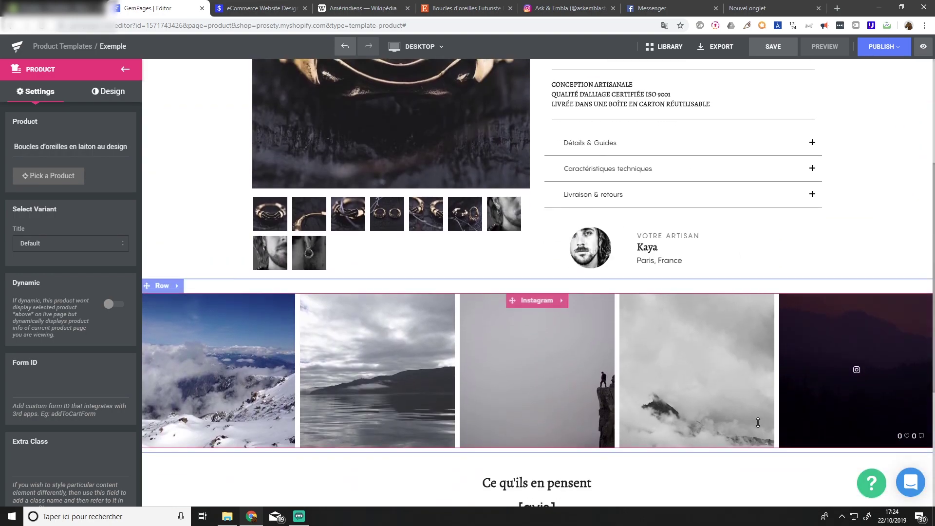
pyautogui.scroll(6, 643, 188)
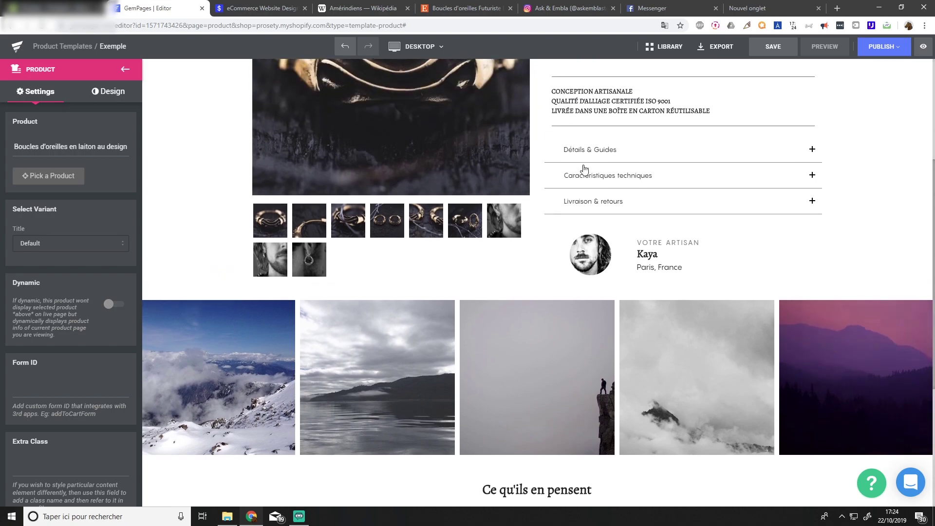
pyautogui.scroll(-9, 563, 330)
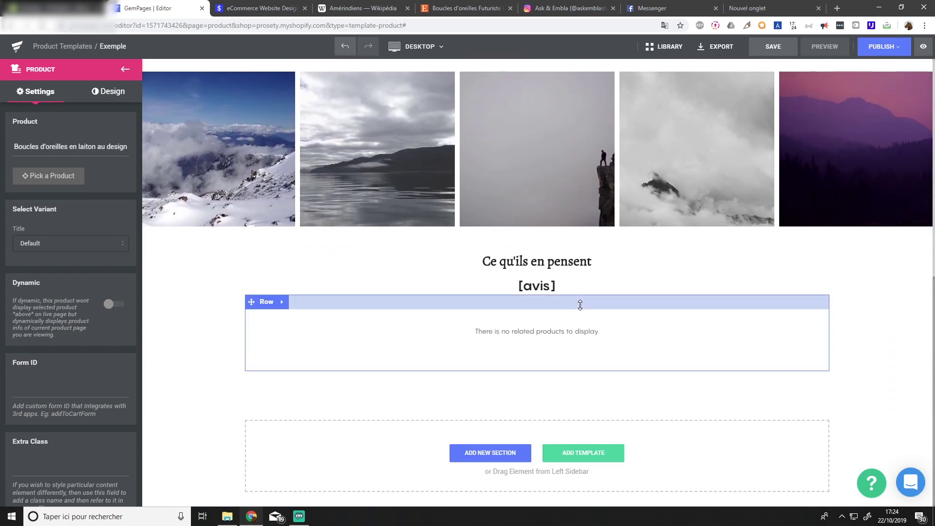
pyautogui.scroll(4, 586, 307)
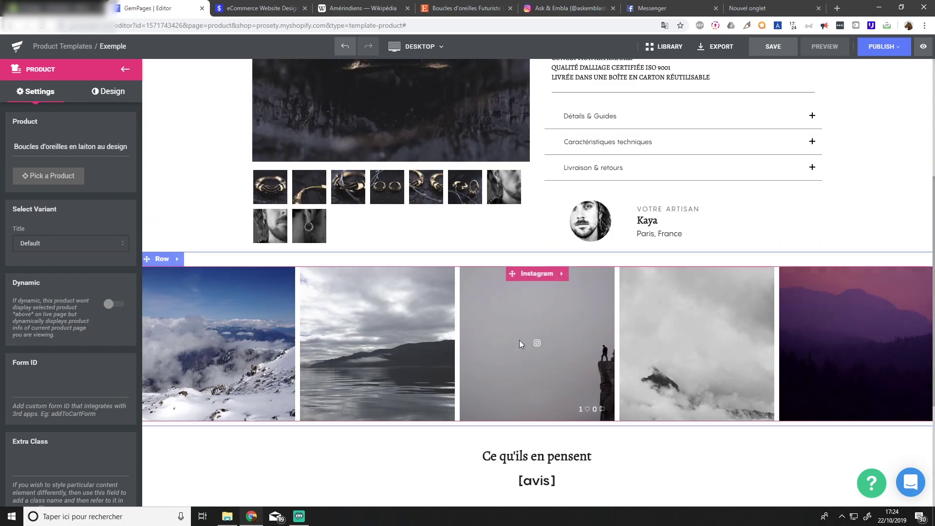
pyautogui.scroll(-2, 896, 290)
pyautogui.scroll(-2, 536, 210)
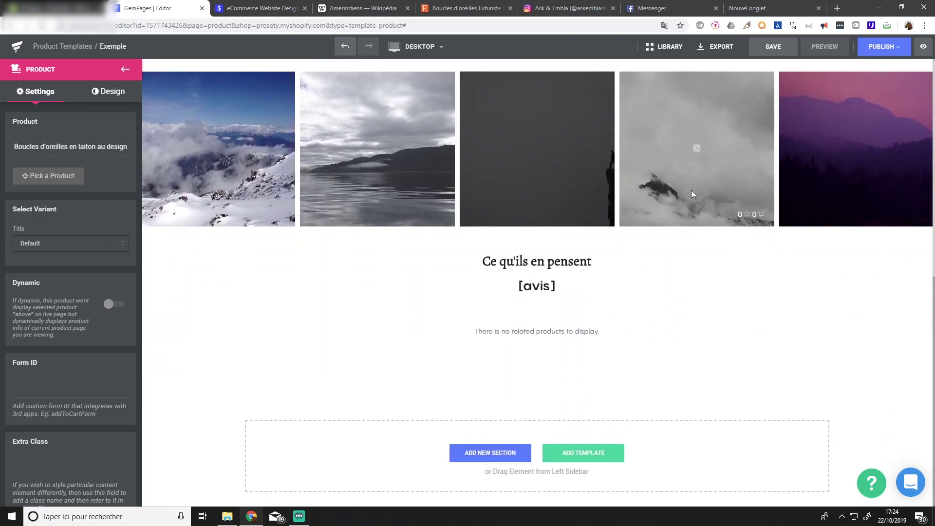
pyautogui.scroll(9, 693, 185)
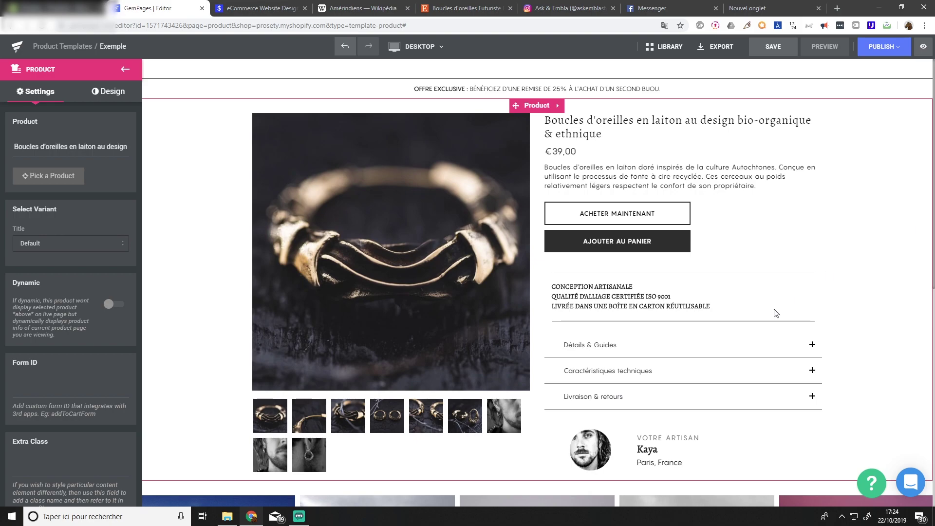
# Expand and collapse the "Détails & Guides" accordion section, and expand "Caractéristiques techniques" to check their contents.
pyautogui.click(813, 345)
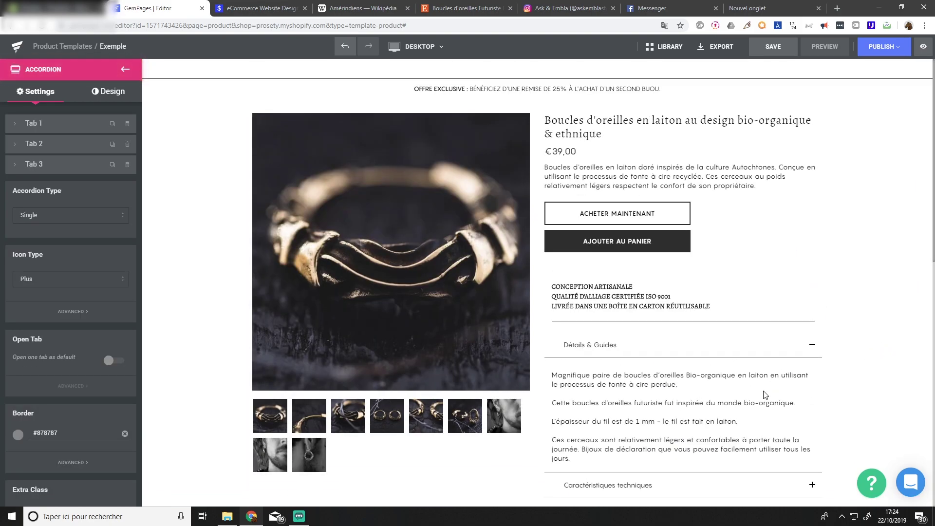
pyautogui.scroll(-2, 657, 418)
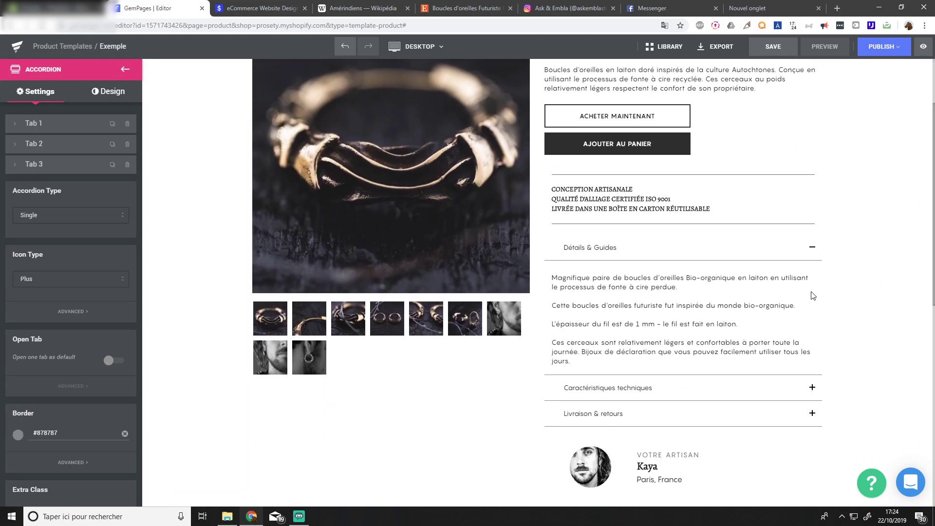
pyautogui.click(812, 247)
pyautogui.scroll(2, 859, 235)
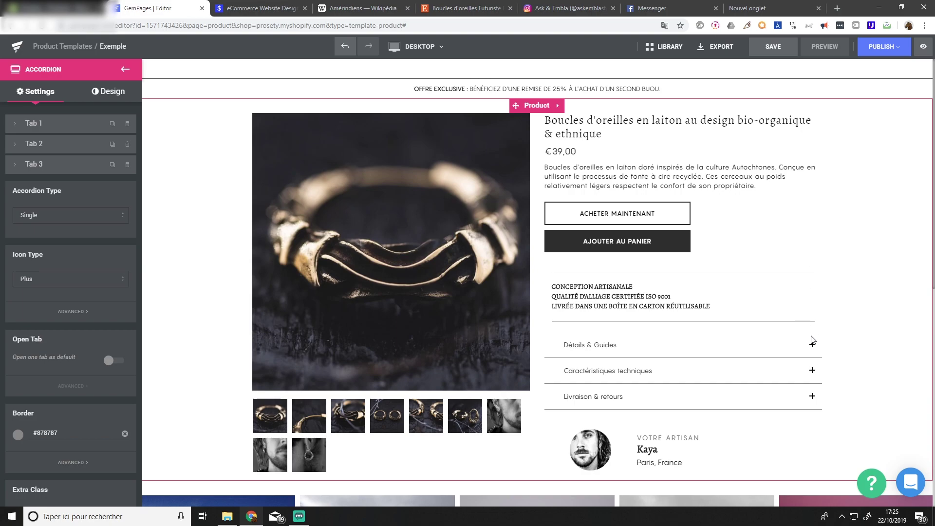
pyautogui.click(810, 377)
pyautogui.scroll(-2, 887, 341)
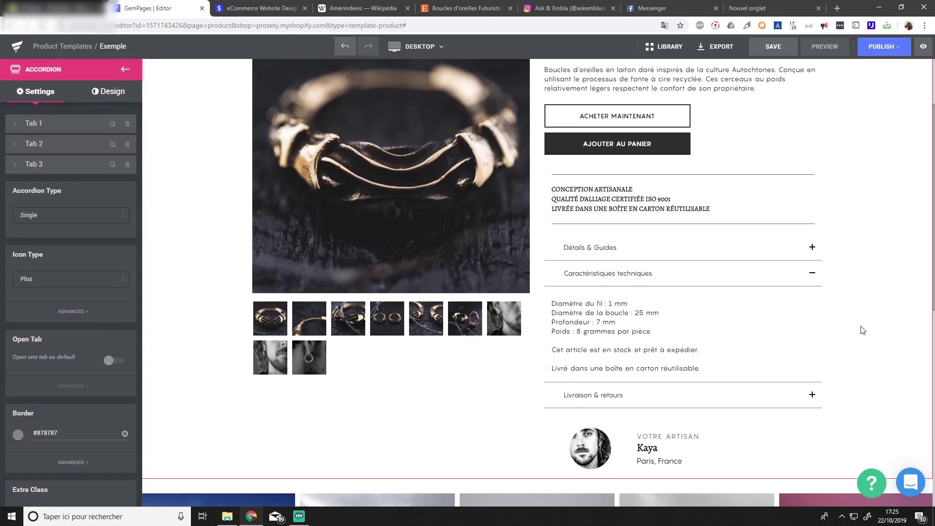